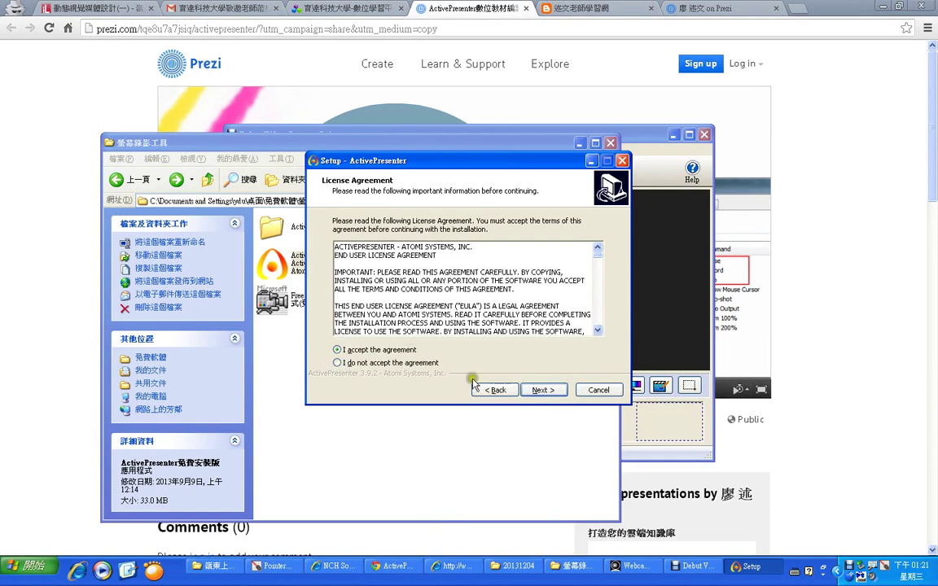
# - Accept the ActivePresenter license agreement and run the installation with the default destination, ActivePresenter shortcut folder and remaining setup options
pyautogui.click(541, 390)
pyautogui.click(552, 392)
pyautogui.click(544, 390)
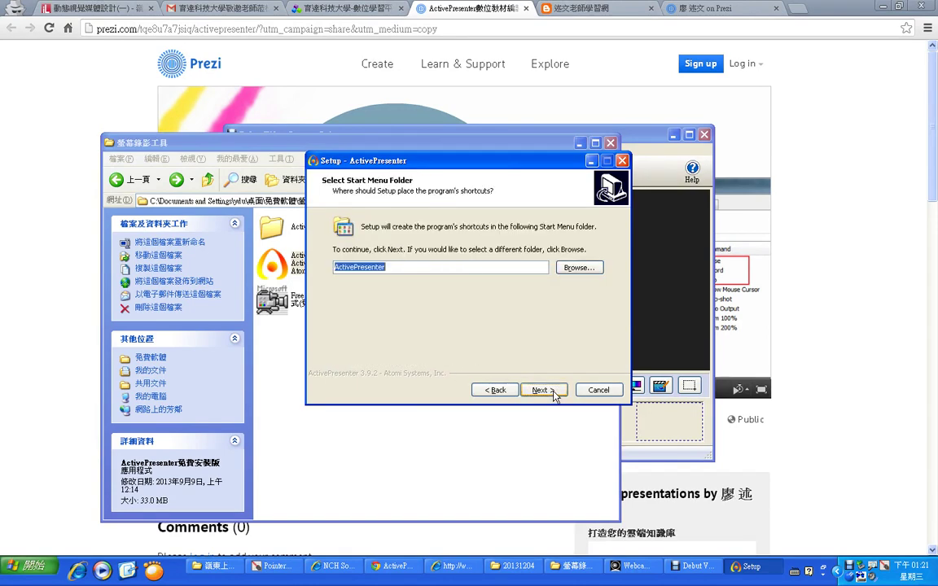
pyautogui.click(543, 390)
pyautogui.click(544, 390)
pyautogui.click(543, 390)
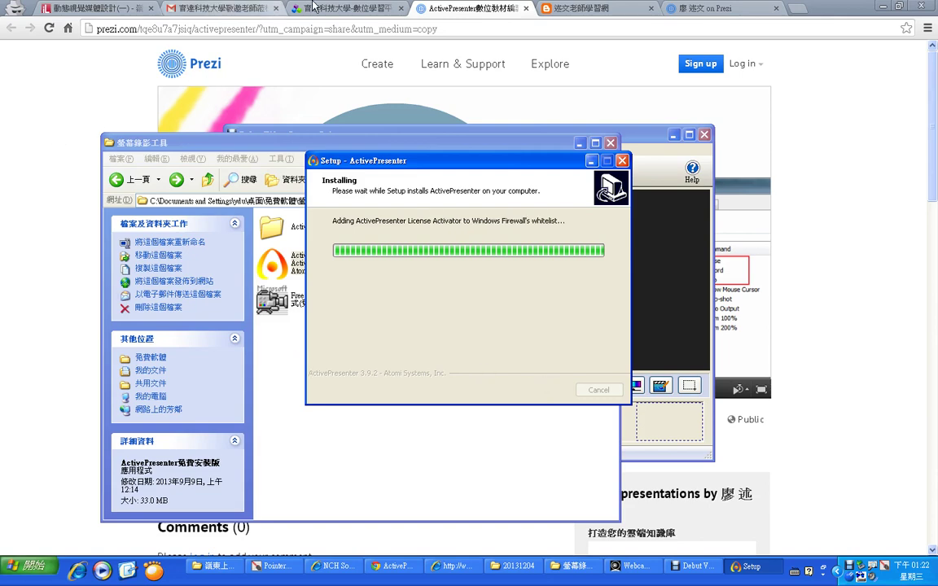
# - Switch to the e-learning course page in Chrome and look at its course selector
pyautogui.click(333, 7)
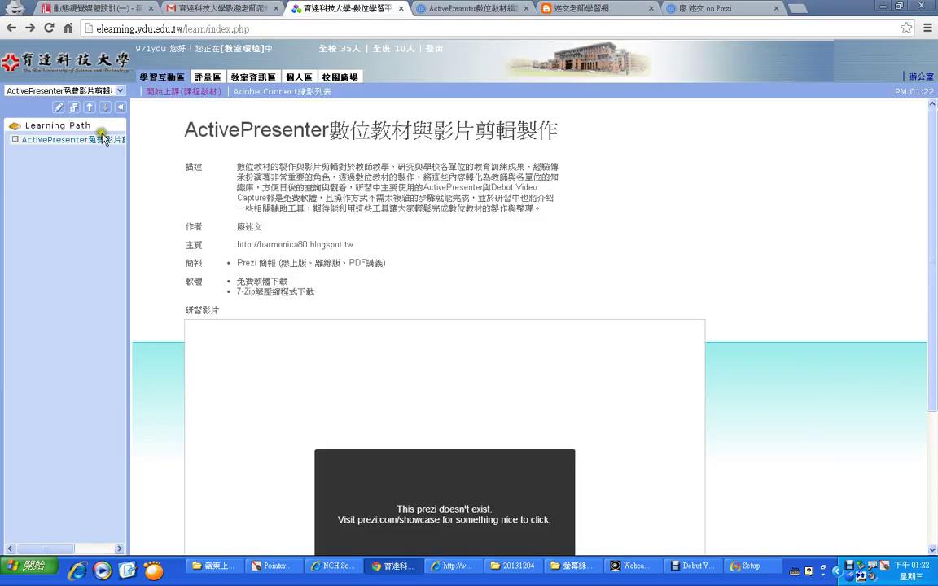
pyautogui.click(119, 91)
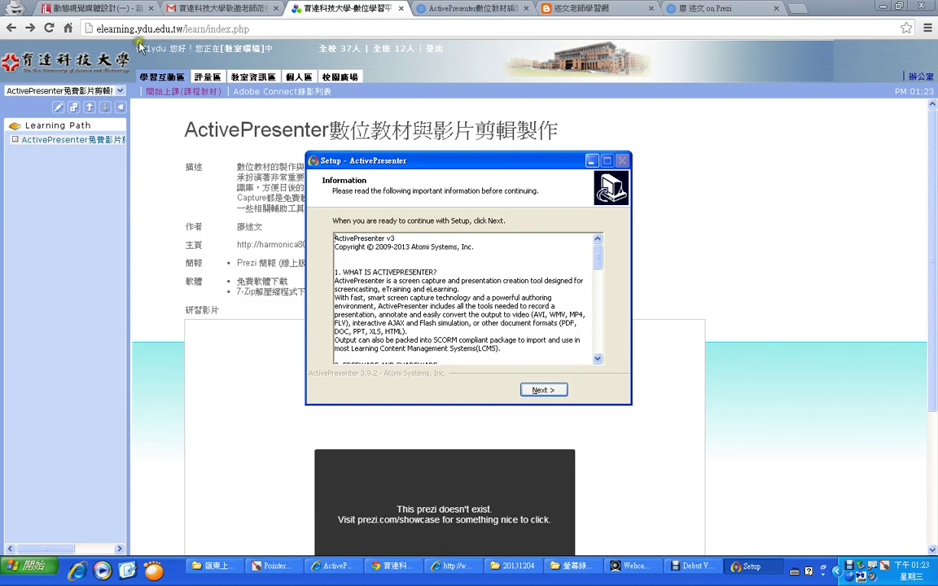
# - Finish the ActivePresenter setup wizard with the Launch ActivePresenter option enabled
pyautogui.click(543, 390)
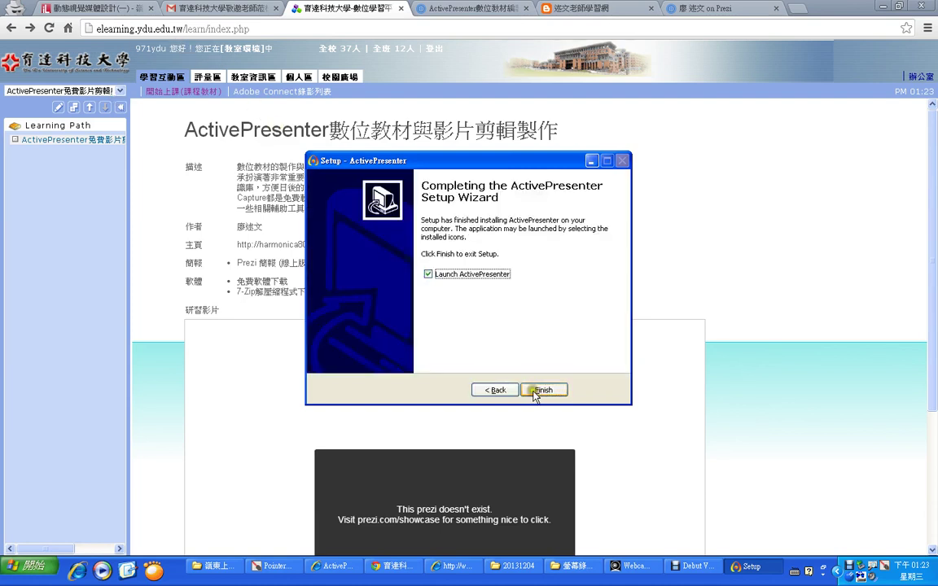
pyautogui.click(541, 391)
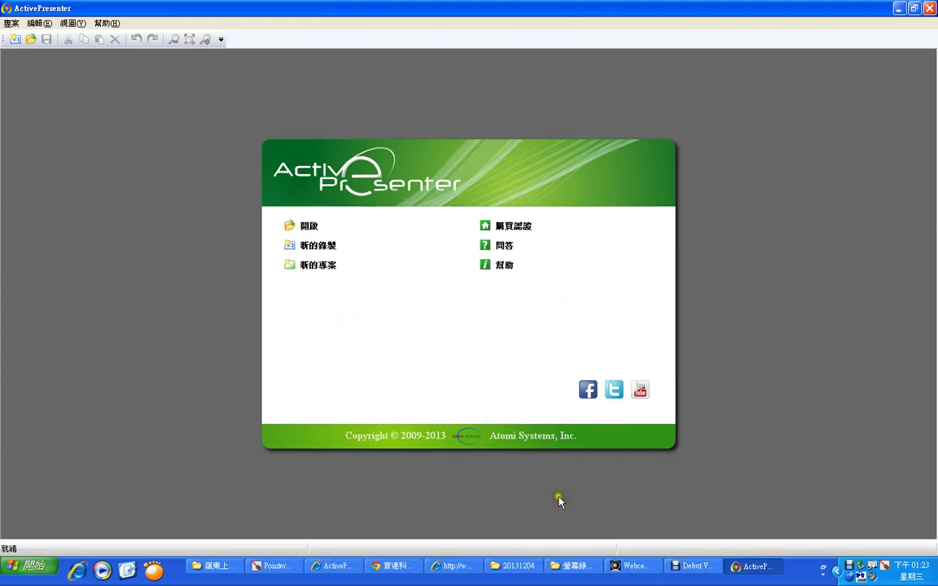
# - Examine the installers in the 螢幕錄影工具 folder, including the portable debutsetup1.82 folder, and return to ActivePresenter
pyautogui.click(568, 571)
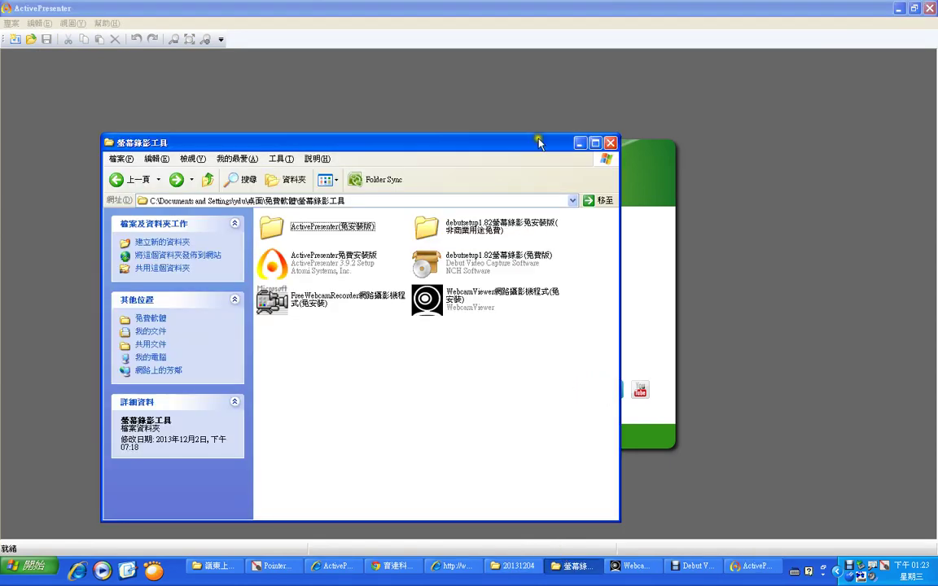
pyautogui.click(444, 231)
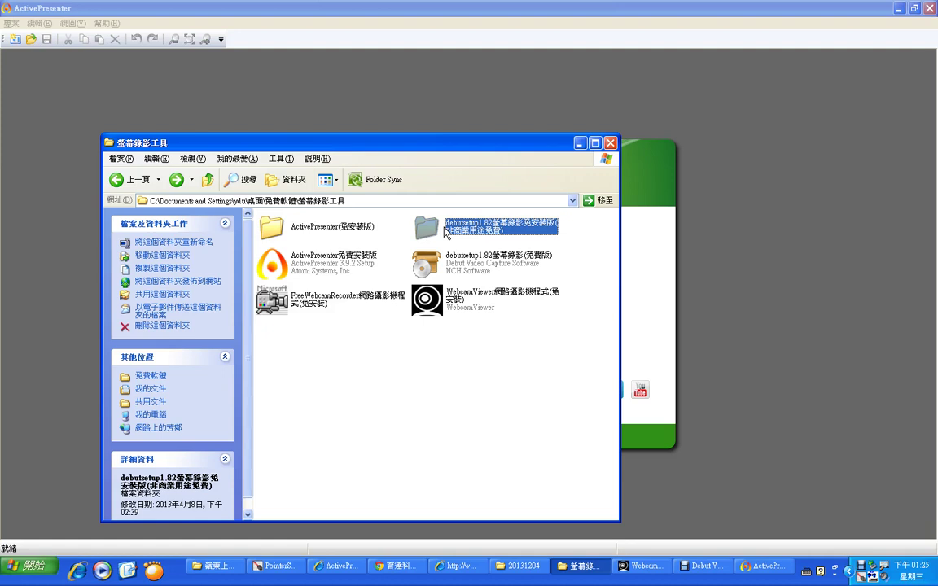
pyautogui.click(704, 215)
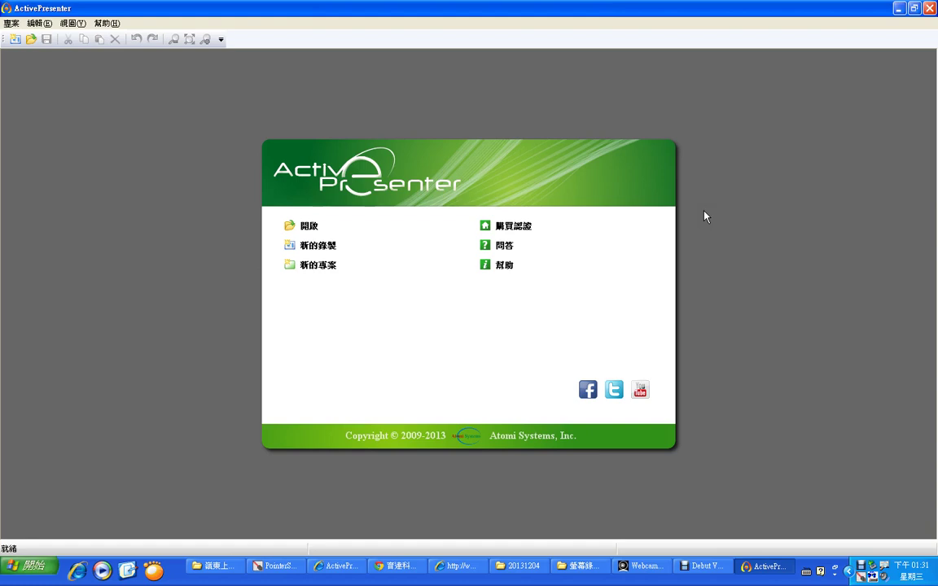
# - Bring up Debut Video Capture Software, move its window clear of ActivePresenter's start options, and return to ActivePresenter
pyautogui.click(705, 566)
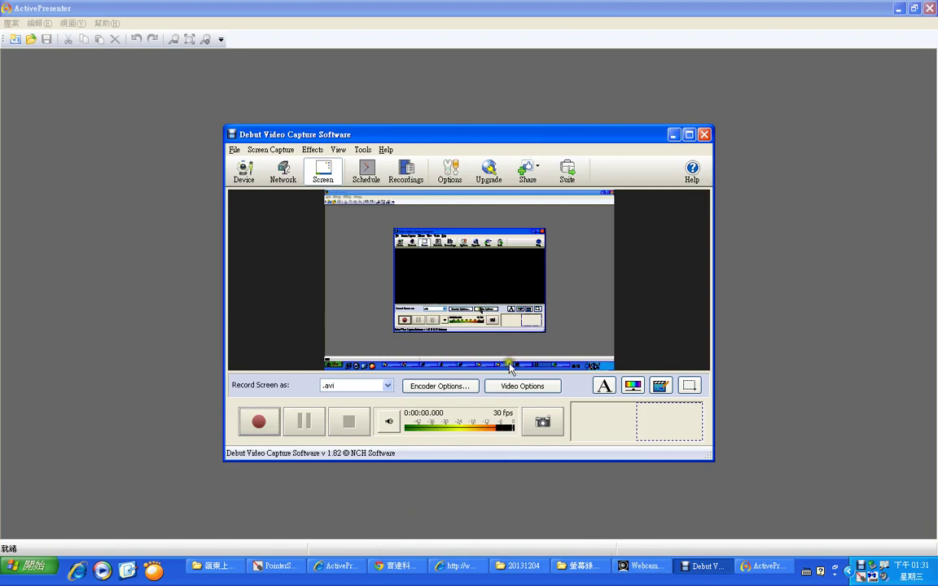
pyautogui.moveTo(523, 134); pyautogui.dragTo(619, 88)
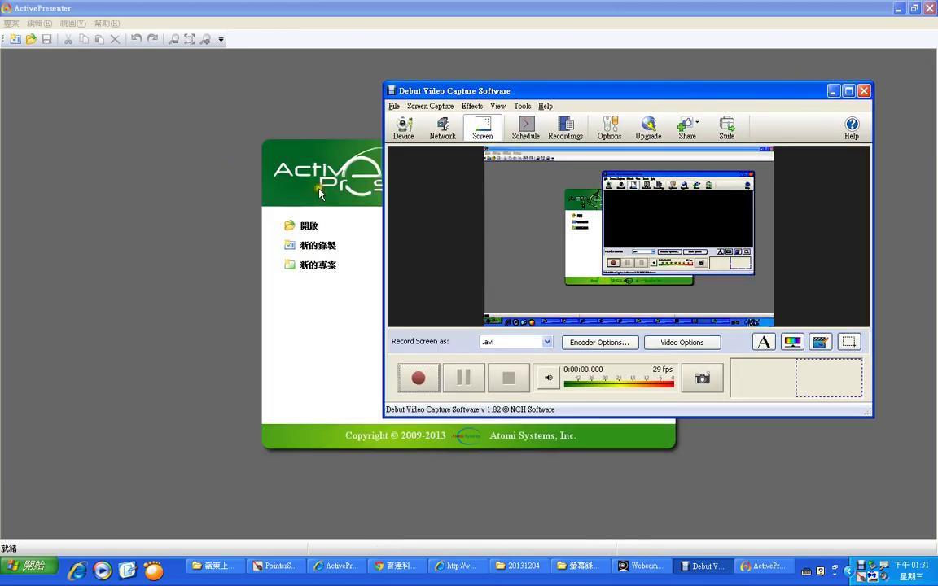
pyautogui.click(322, 259)
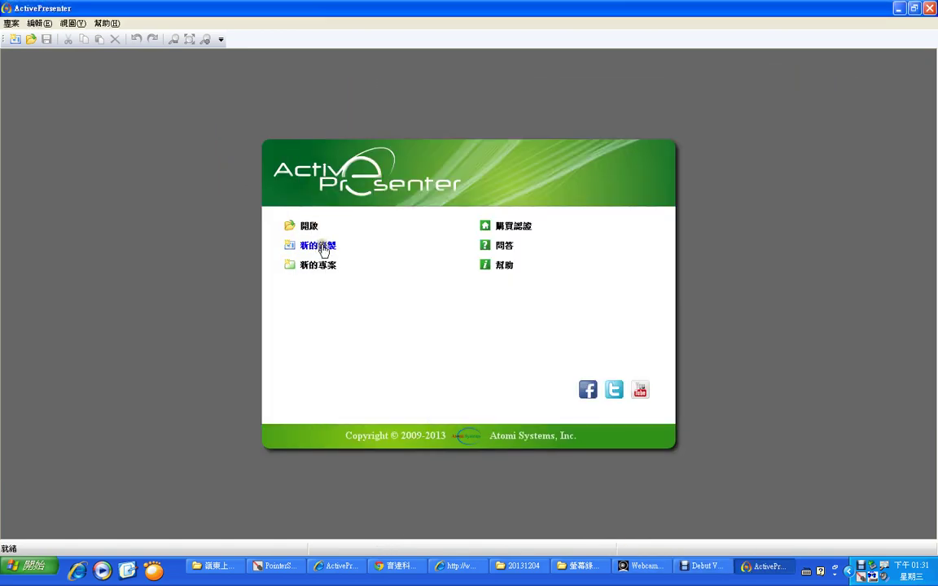
# - Create a new ActivePresenter recording project and set its storage location to file 05 in the desktop's 20131204 folder
pyautogui.click(304, 246)
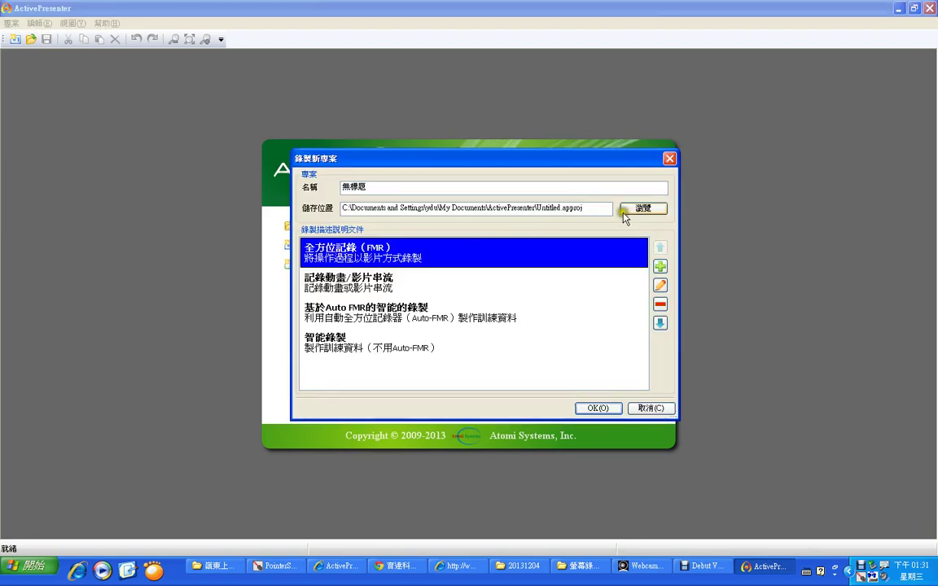
pyautogui.click(627, 208)
pyautogui.click(326, 262)
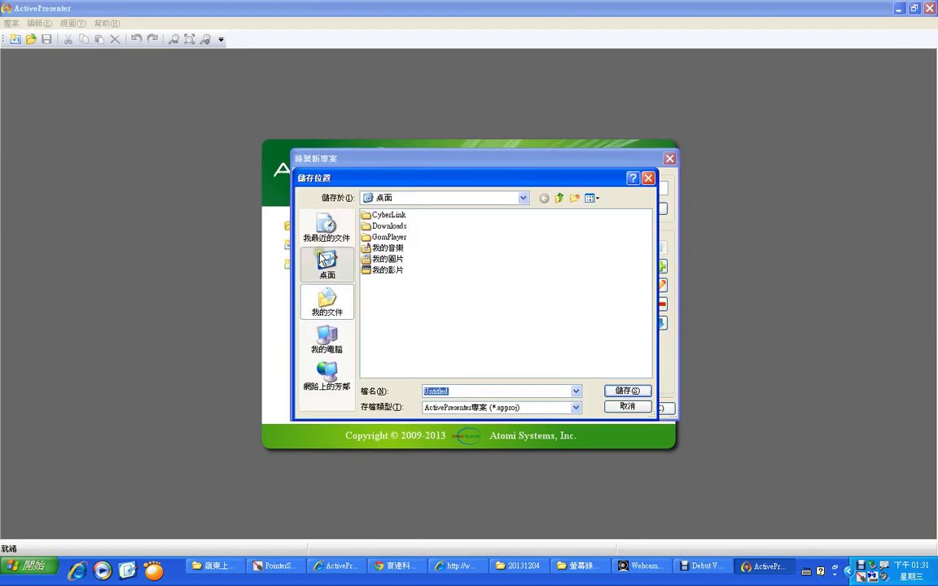
pyautogui.doubleClick(388, 247)
pyautogui.doubleClick(440, 392)
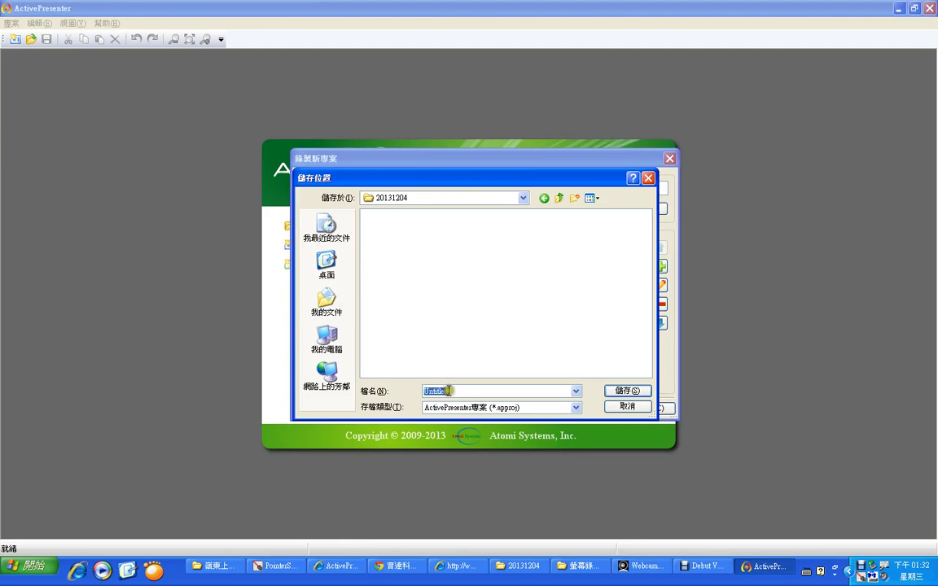
pyautogui.write('0')
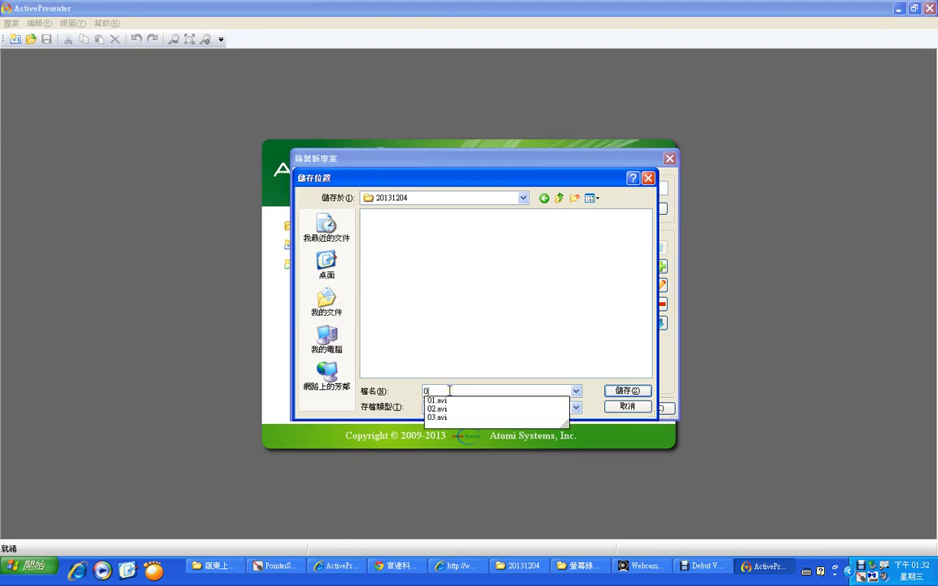
pyautogui.write('5')
pyautogui.press('Return')
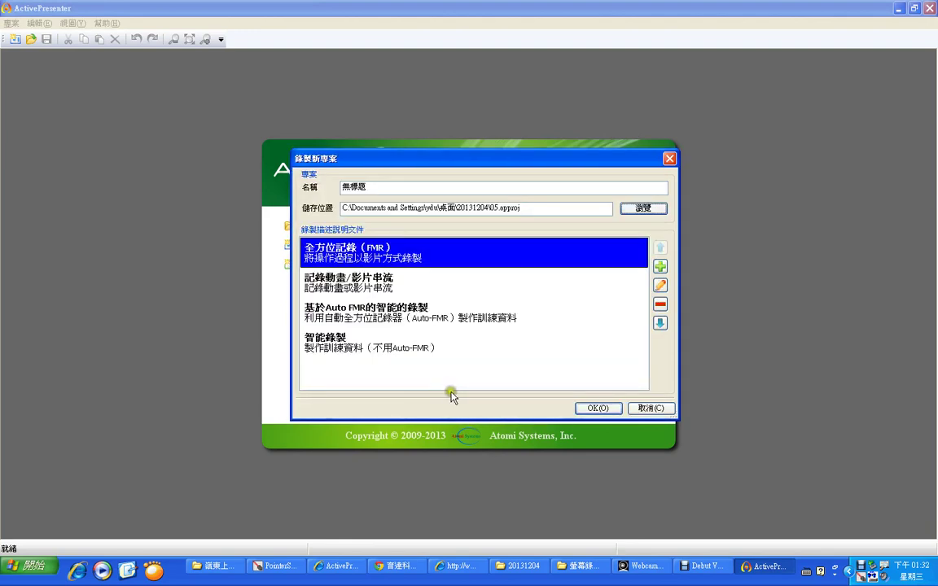
# - Review the FMR/audio, cursor and hotkey settings of the 全方位記錄（FMR） profile, save it, and confirm the new recording project
pyautogui.click(662, 286)
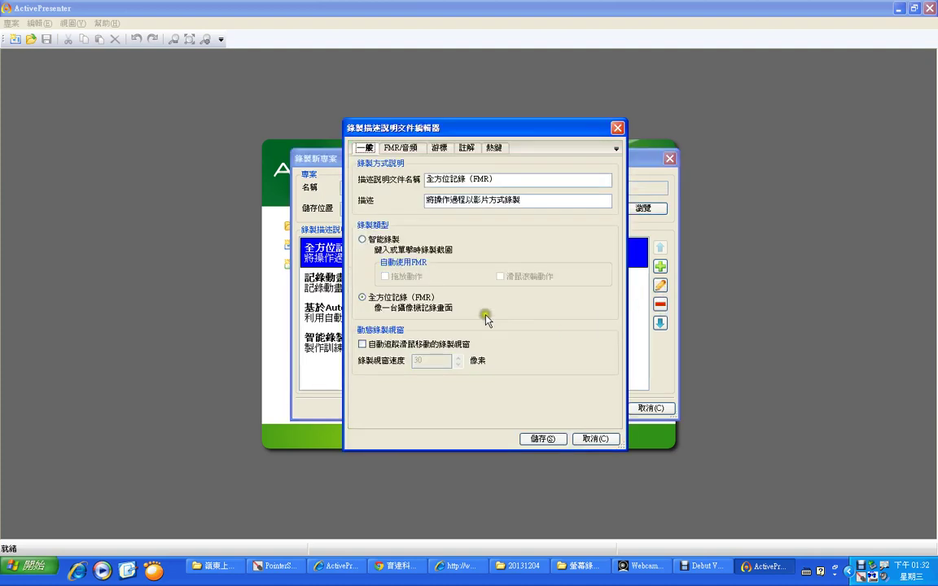
pyautogui.click(404, 149)
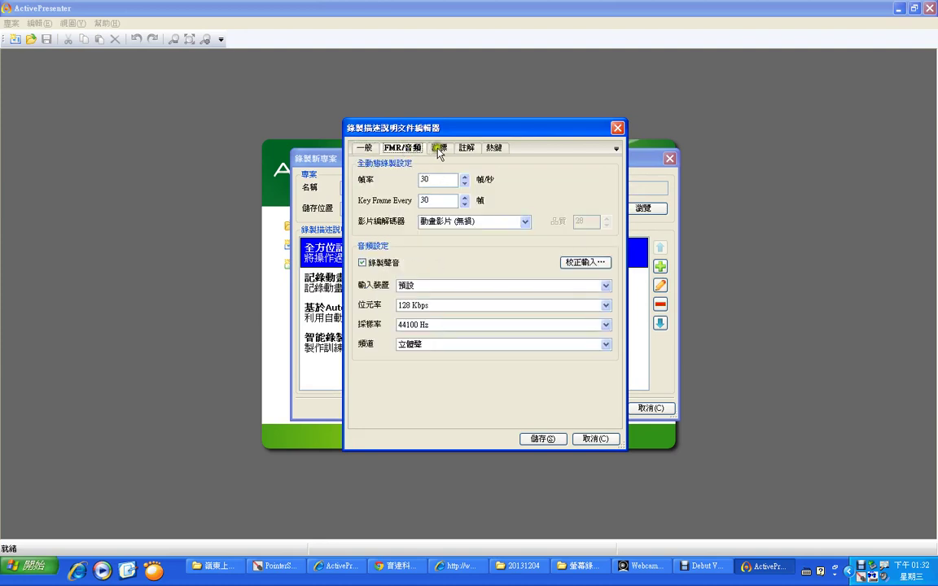
pyautogui.click(443, 150)
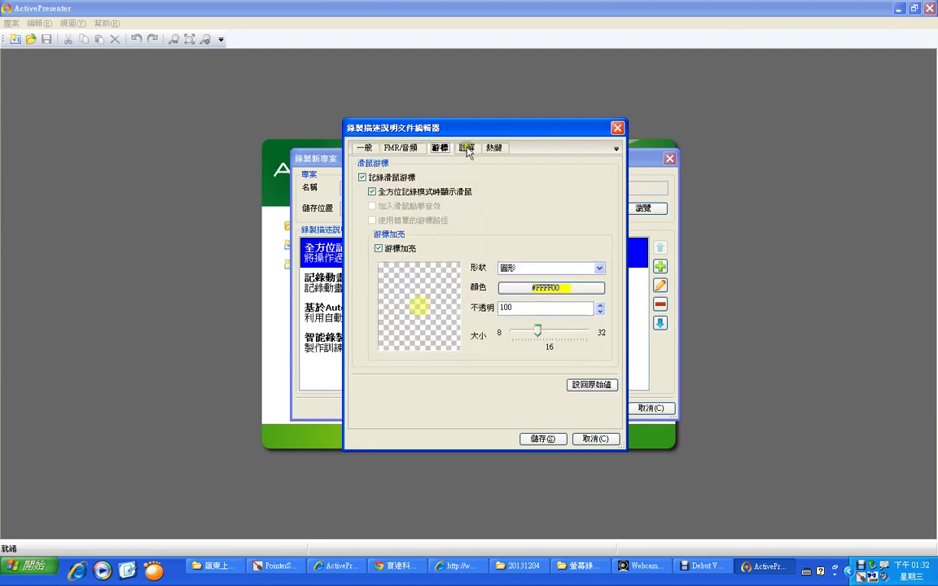
pyautogui.click(496, 149)
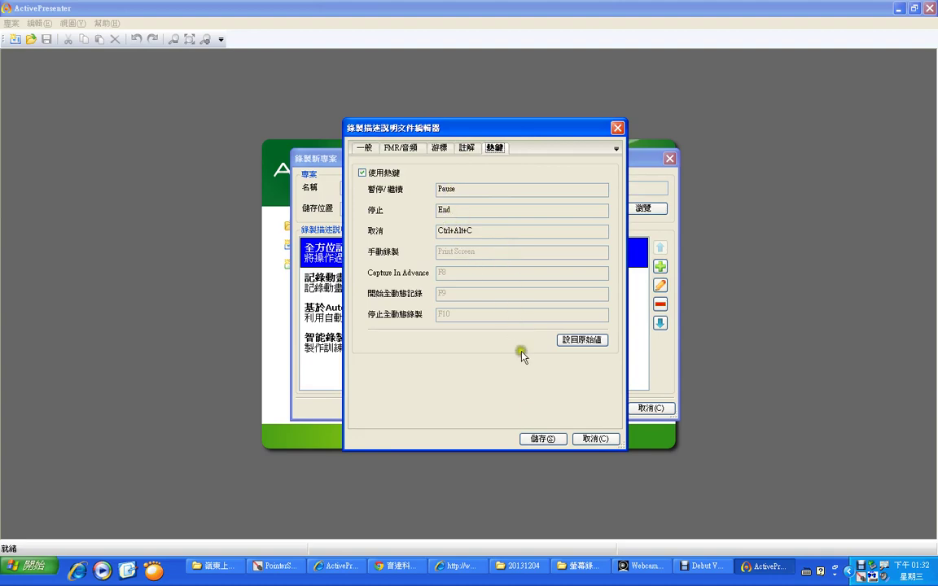
pyautogui.click(541, 441)
pyautogui.click(593, 407)
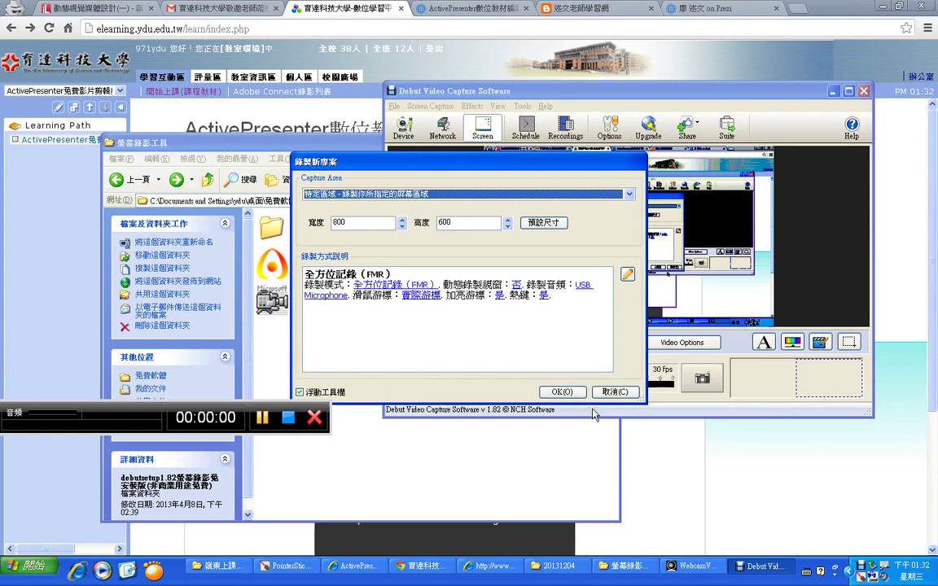
# - Set the capture area to full screen with the screen resolution option enabled at 1440 x 900, and start recording
pyautogui.click(469, 199)
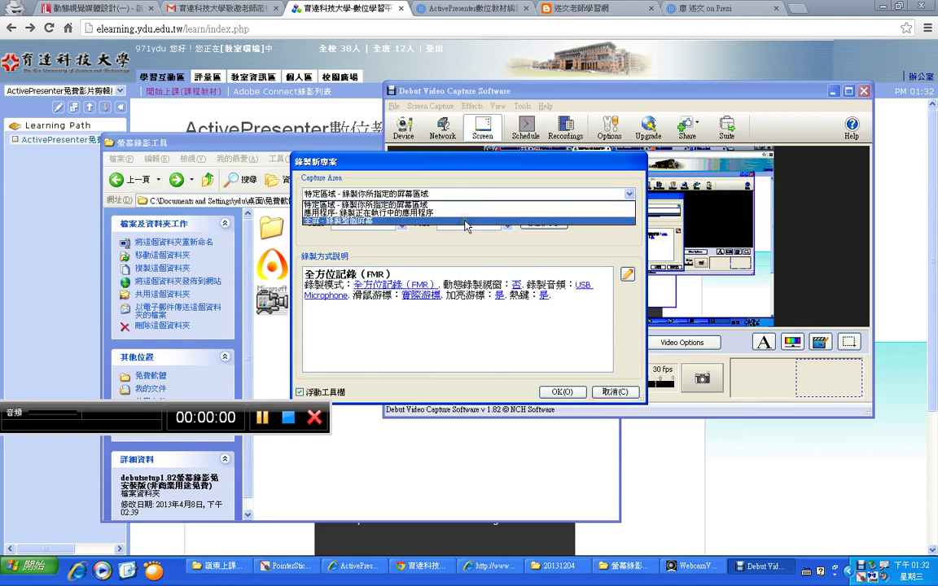
pyautogui.click(465, 220)
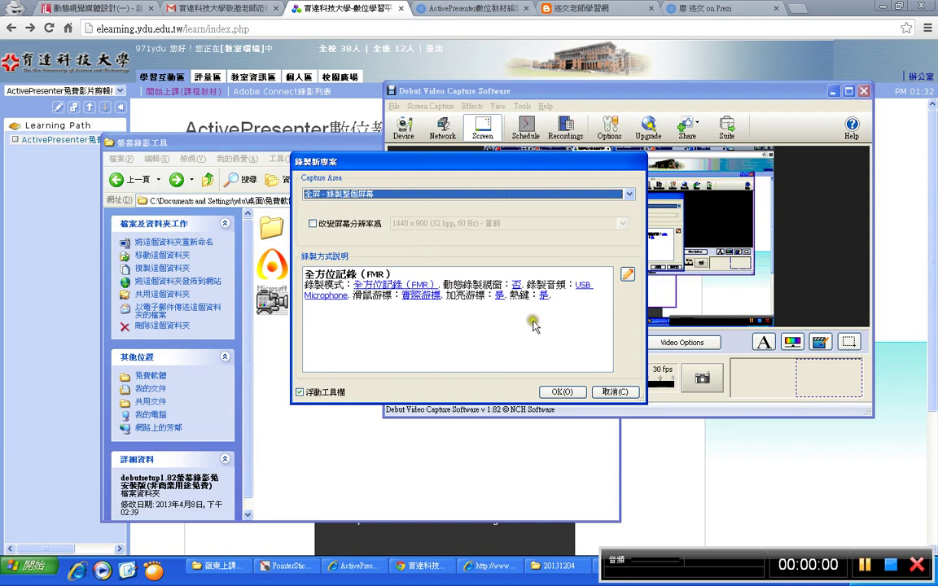
pyautogui.click(371, 226)
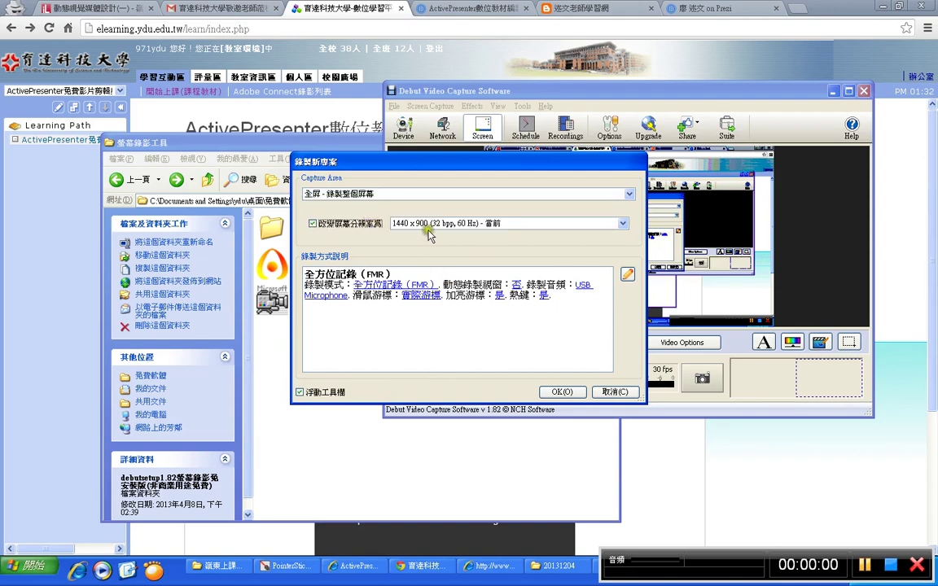
pyautogui.click(431, 225)
pyautogui.click(447, 227)
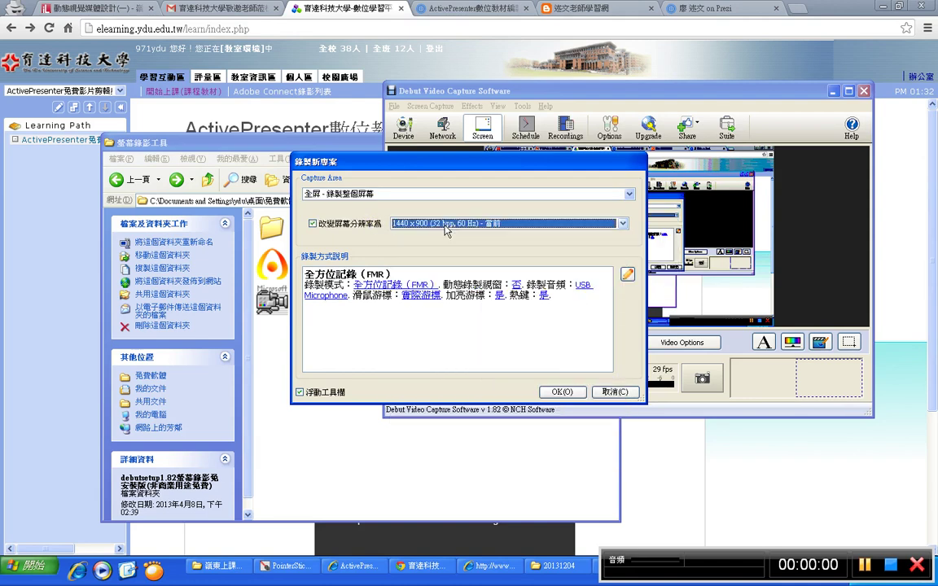
pyautogui.click(561, 392)
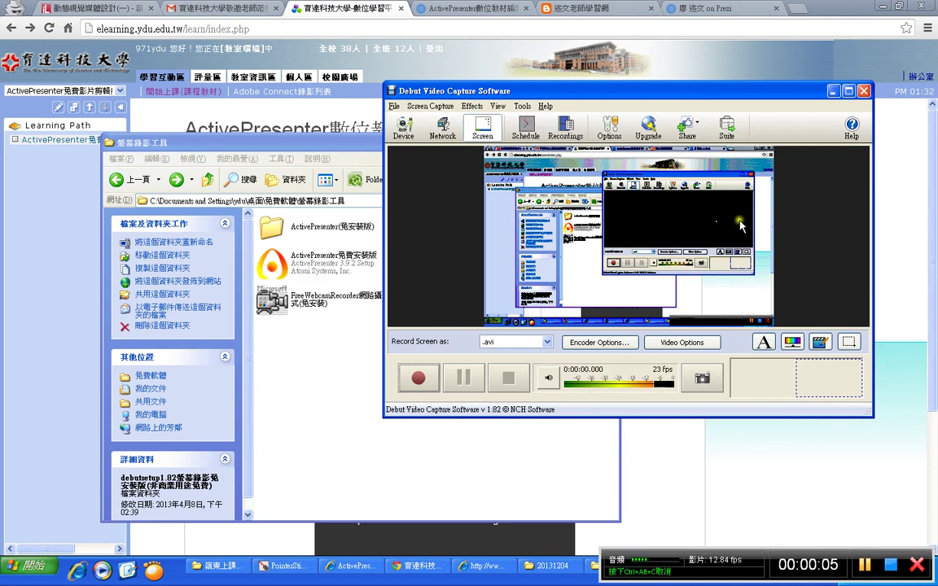
# - Reposition the Debut window and examine its screen Video Options and AVI Encoding Settings, leaving both without changes
pyautogui.moveTo(692, 94); pyautogui.dragTo(557, 101)
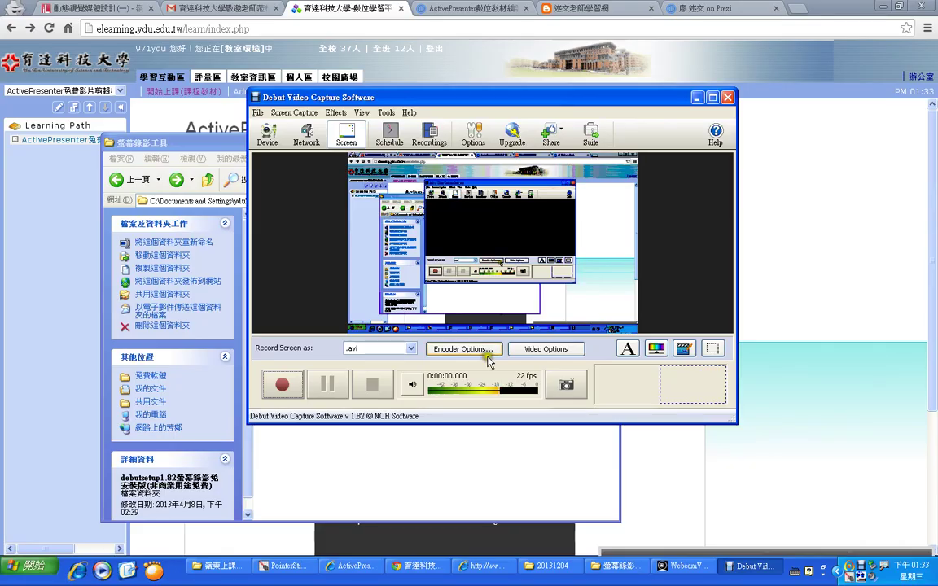
pyautogui.click(545, 349)
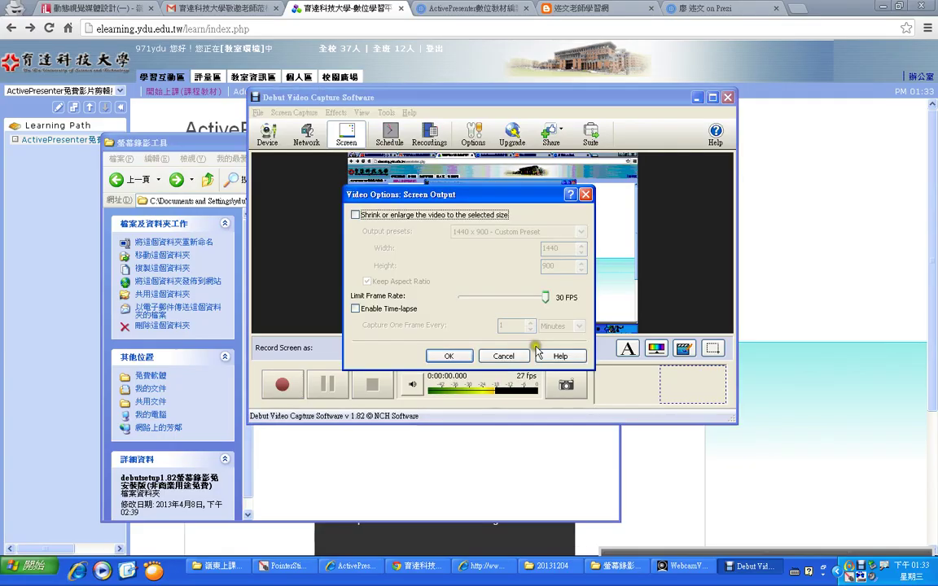
pyautogui.click(502, 356)
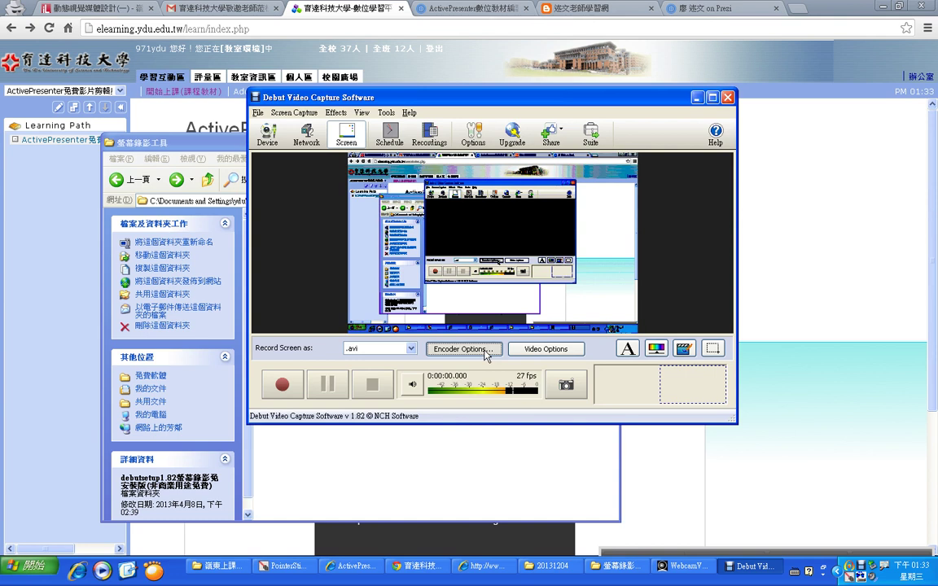
pyautogui.click(486, 350)
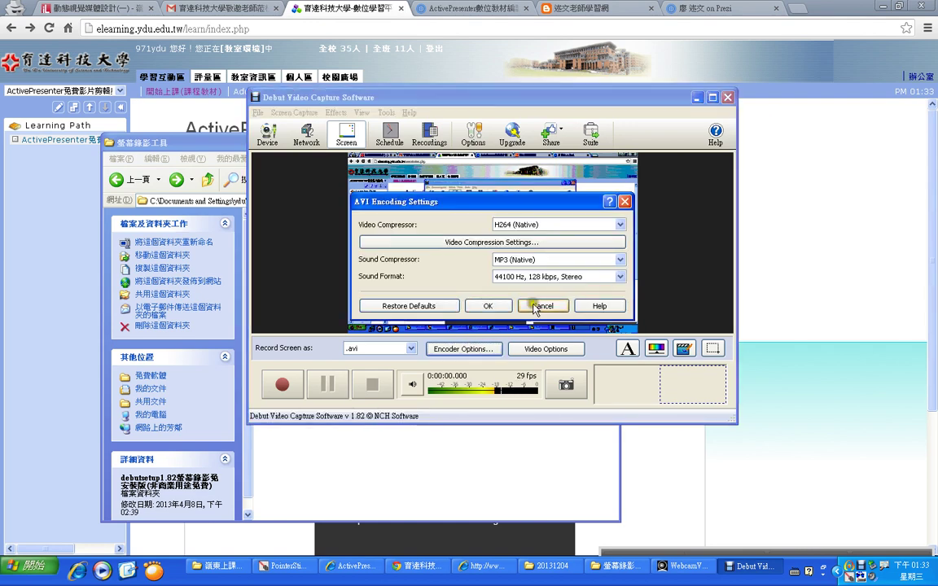
pyautogui.click(535, 308)
# - Show Debut's recording format list, circle the record button and Game Capture in red, and draw a red rectangle below the Debut window
pyautogui.click(411, 349)
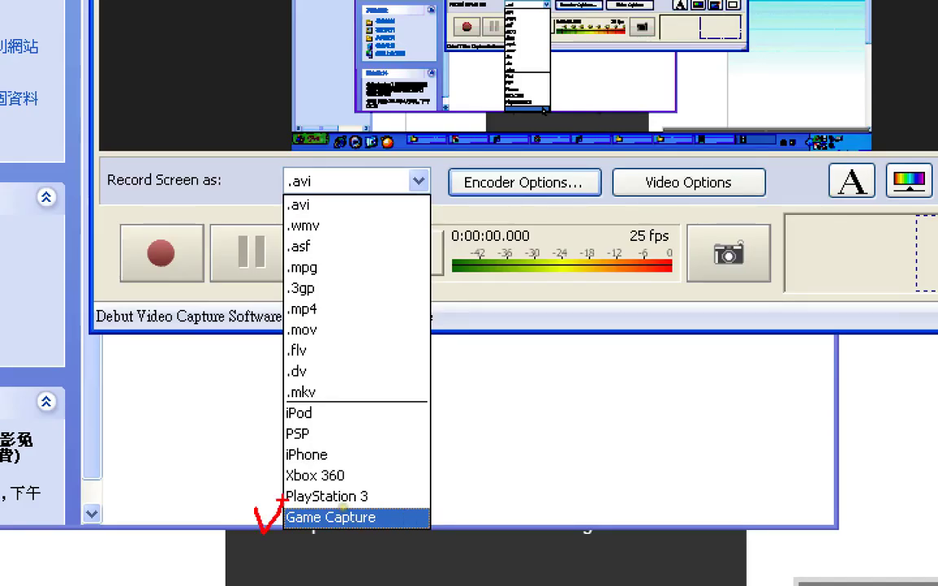
pyautogui.moveTo(176, 214)
pyautogui.mouseDown()
pyautogui.moveTo(163, 272)
pyautogui.moveTo(192, 295)
pyautogui.mouseUp()
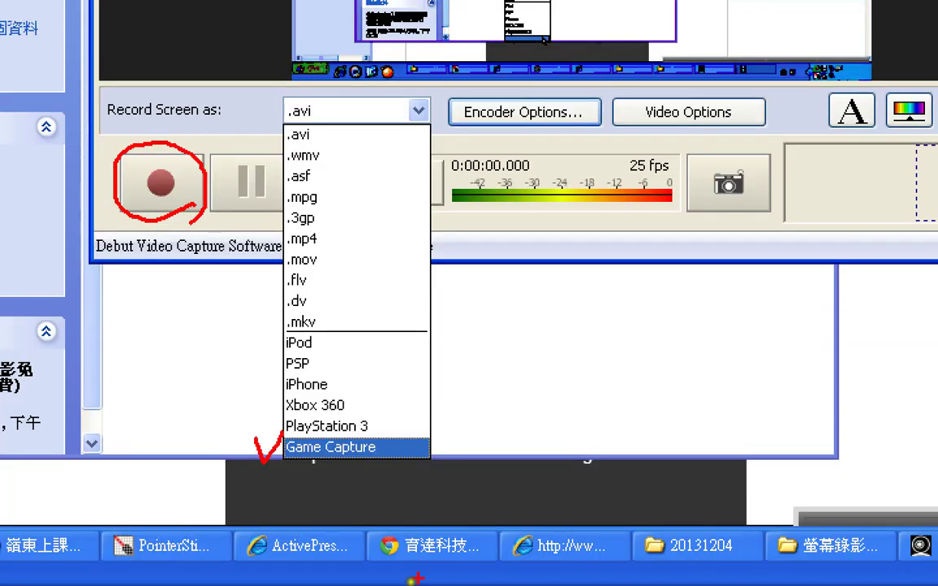
pyautogui.moveTo(322, 456)
pyautogui.mouseDown()
pyautogui.moveTo(260, 454)
pyautogui.moveTo(419, 450)
pyautogui.moveTo(310, 493)
pyautogui.mouseUp()
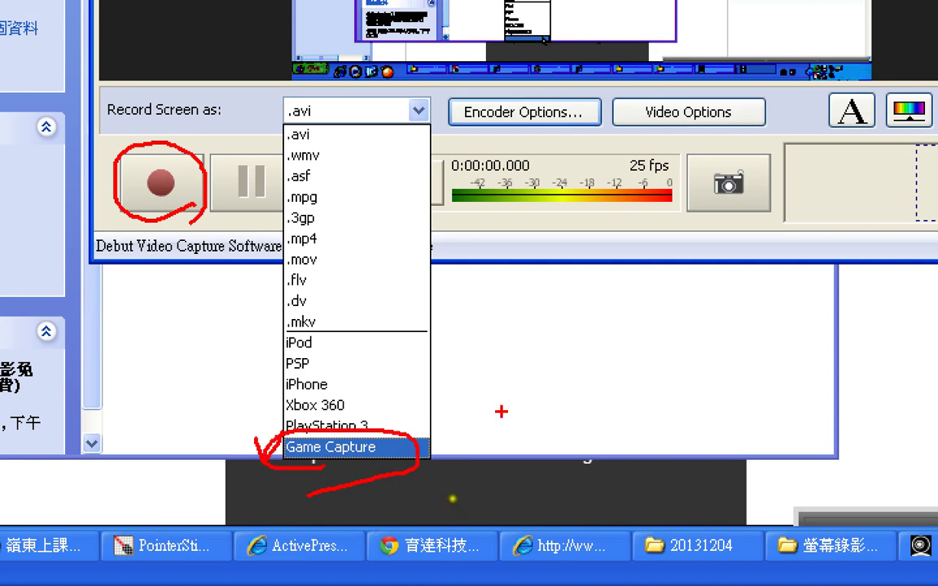
pyautogui.moveTo(497, 262); pyautogui.dragTo(806, 392)
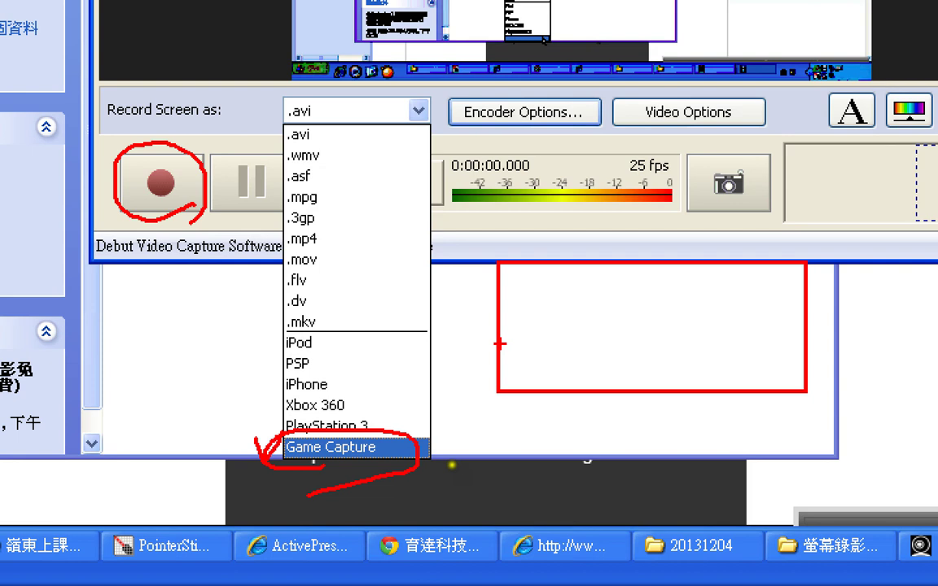
# - Draw two red check marks inside the red rectangle and write "NO" beside it
pyautogui.moveTo(548, 349); pyautogui.dragTo(595, 340)
pyautogui.moveTo(715, 347)
pyautogui.mouseDown()
pyautogui.moveTo(731, 357)
pyautogui.moveTo(756, 336)
pyautogui.mouseUp()
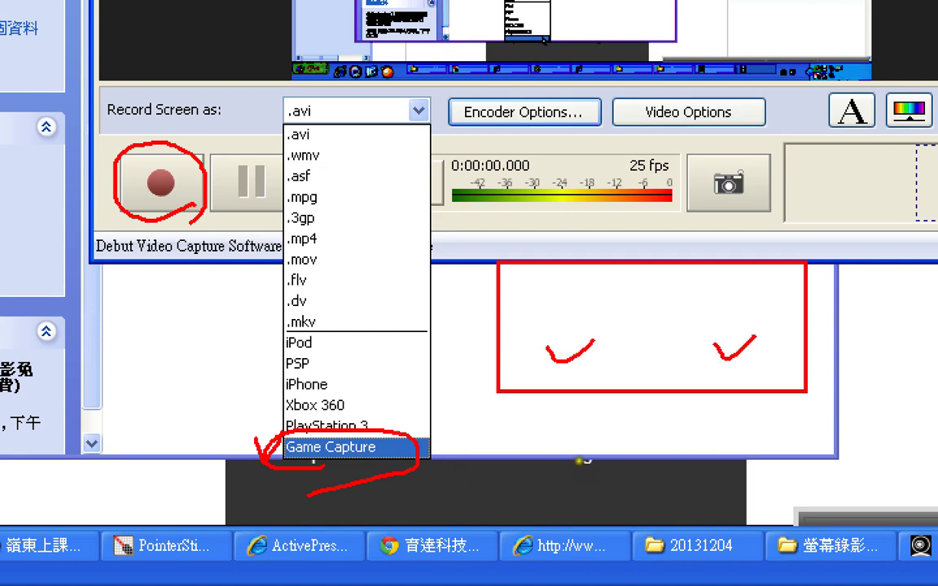
pyautogui.moveTo(786, 369); pyautogui.dragTo(847, 346)
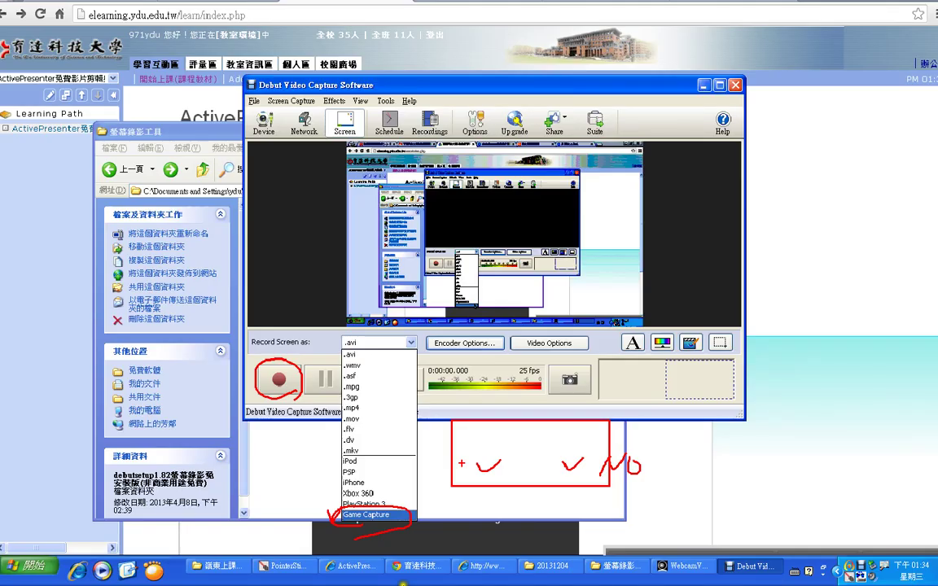
# - Set the screen recording format to .avi and review its AVI Encoding Settings without changing them
pyautogui.click(289, 453)
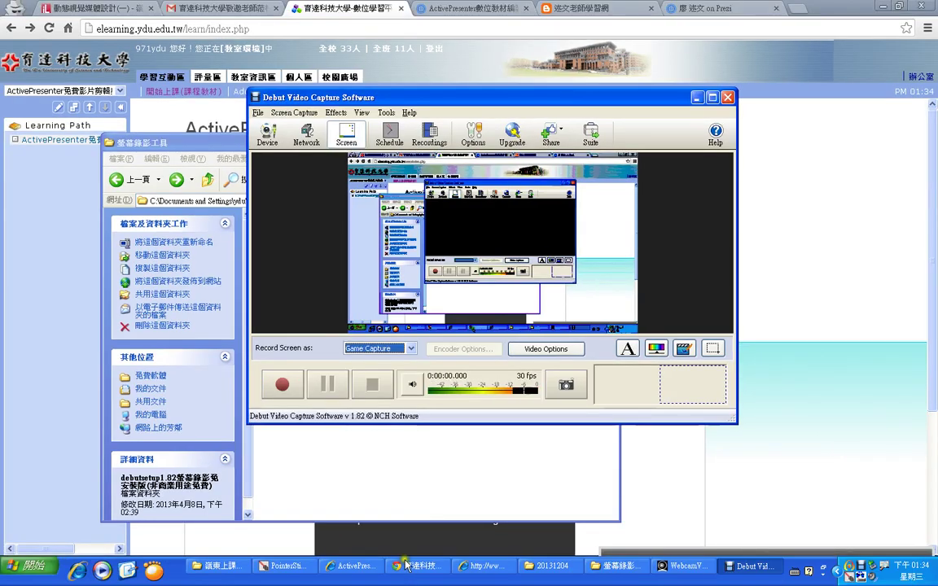
pyautogui.click(391, 349)
pyautogui.click(393, 363)
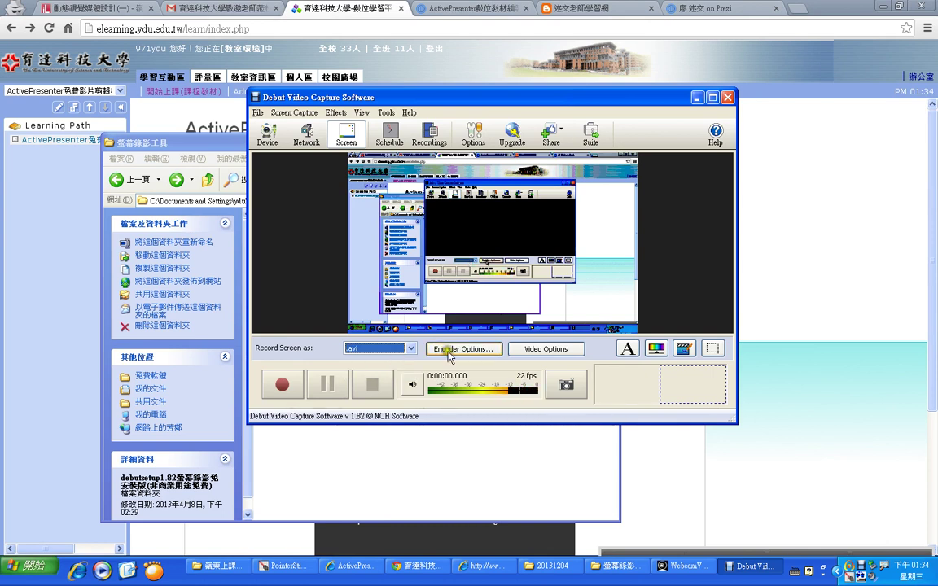
pyautogui.click(449, 351)
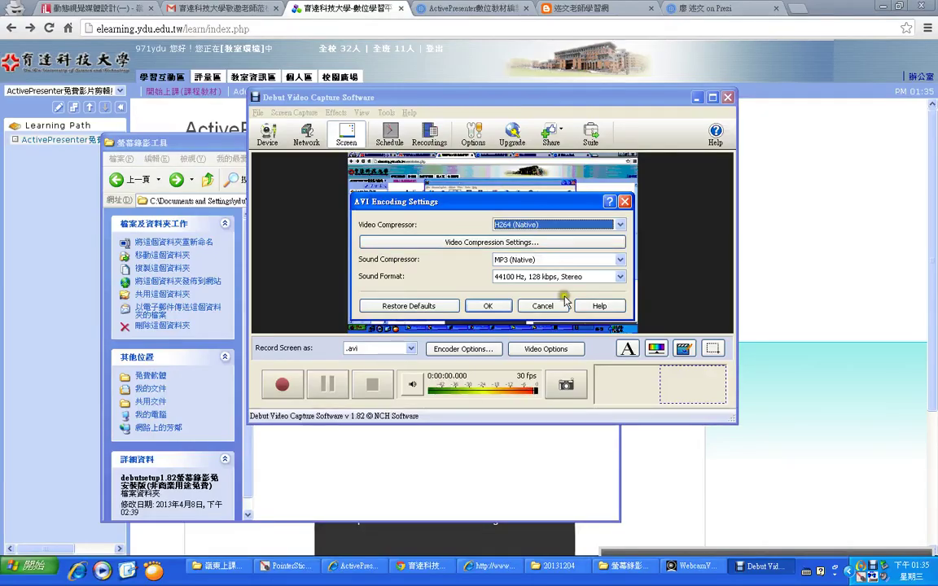
pyautogui.click(564, 303)
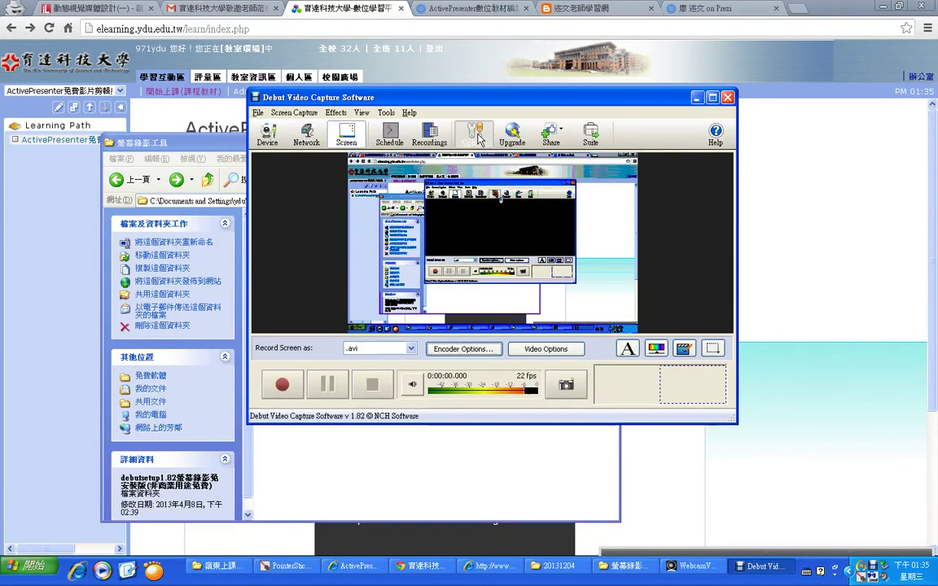
# - Show Debut's Devices options, mark the Devices heading and Screen capture with red checks, and box the USB Microphone setting in red
pyautogui.click(477, 136)
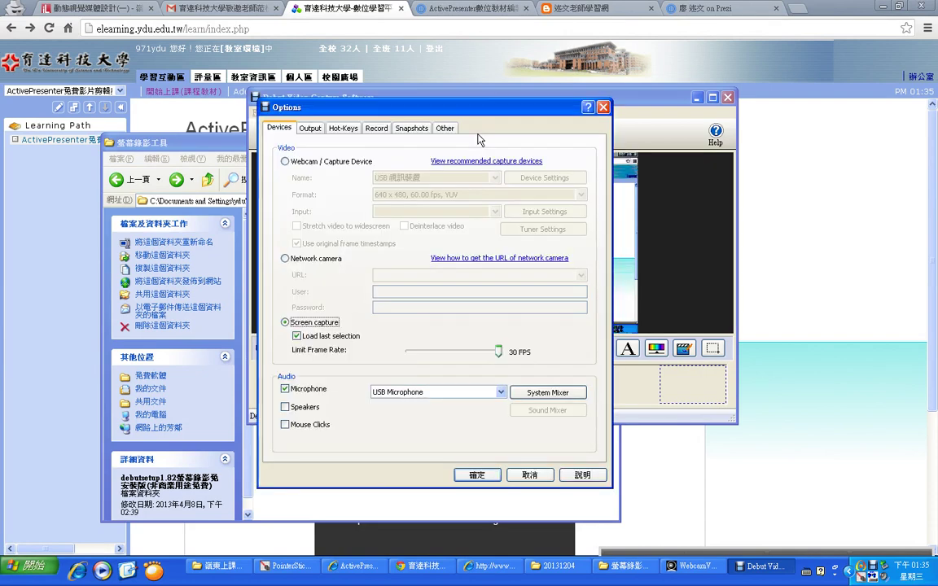
pyautogui.moveTo(442, 112); pyautogui.dragTo(521, 58)
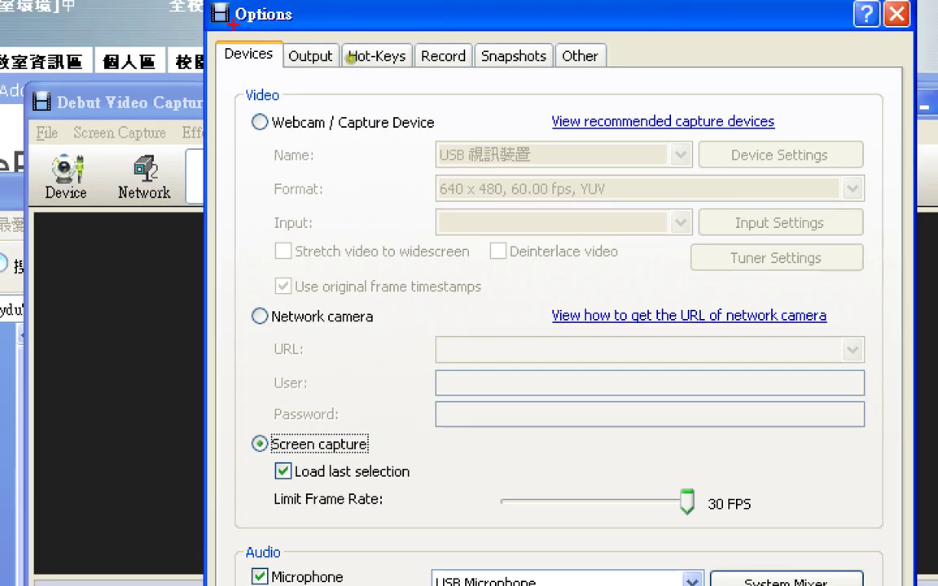
pyautogui.moveTo(237, 33); pyautogui.dragTo(285, 15)
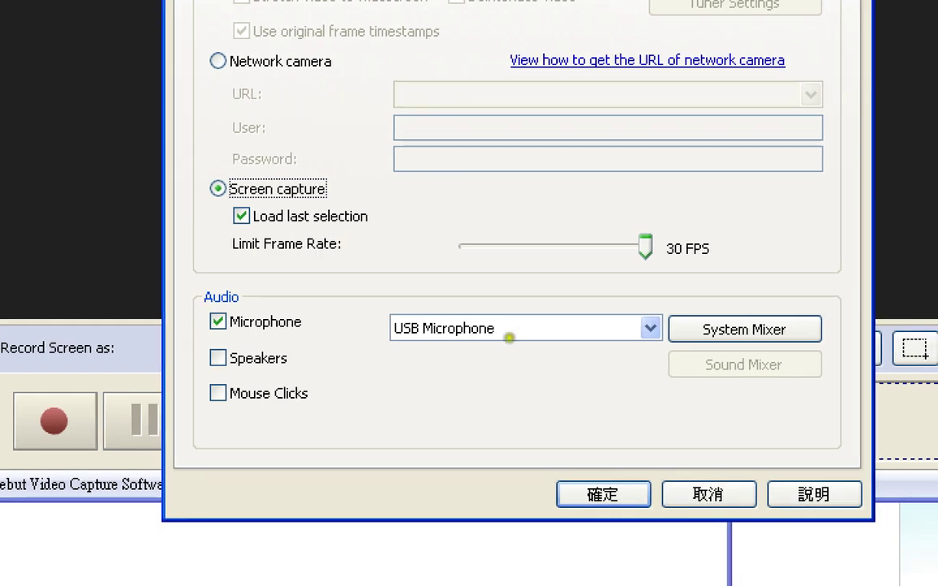
pyautogui.moveTo(199, 162); pyautogui.dragTo(242, 133)
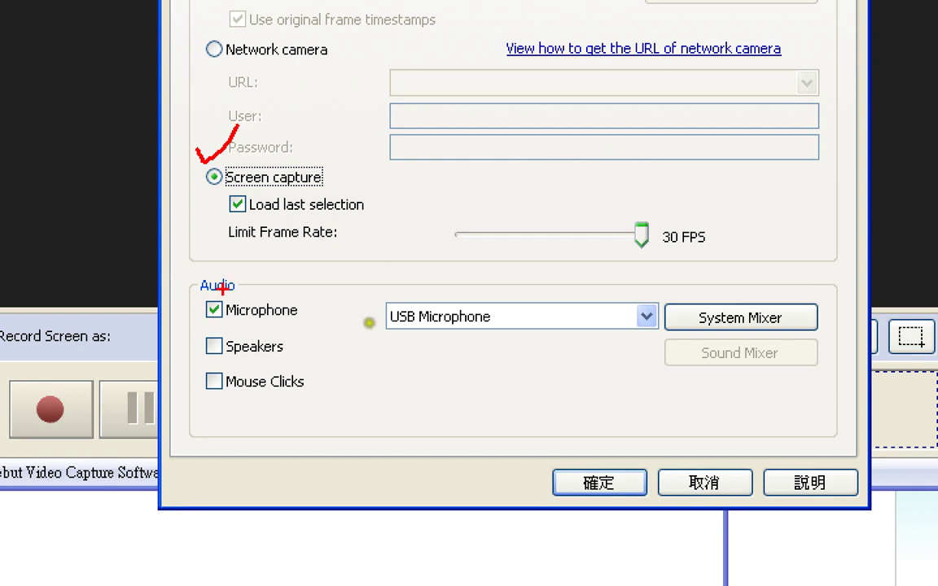
pyautogui.moveTo(195, 261)
pyautogui.mouseDown()
pyautogui.moveTo(535, 355)
pyautogui.moveTo(598, 334)
pyautogui.mouseUp()
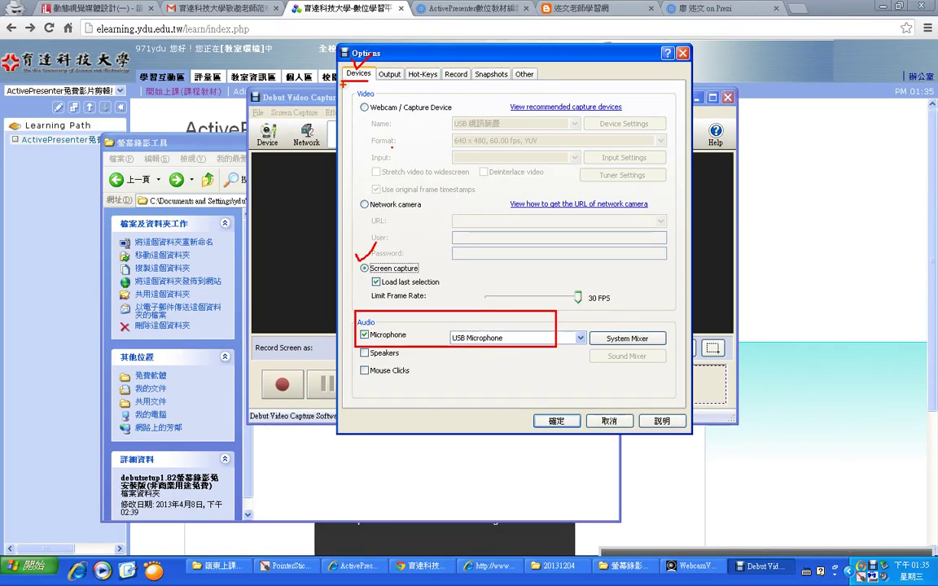
# - Show the Output options, mark the 20131204 destination folder, clear the drawings, and box "Prompt for file name before recording starts" in red
pyautogui.moveTo(381, 57); pyautogui.dragTo(410, 49)
pyautogui.click(388, 74)
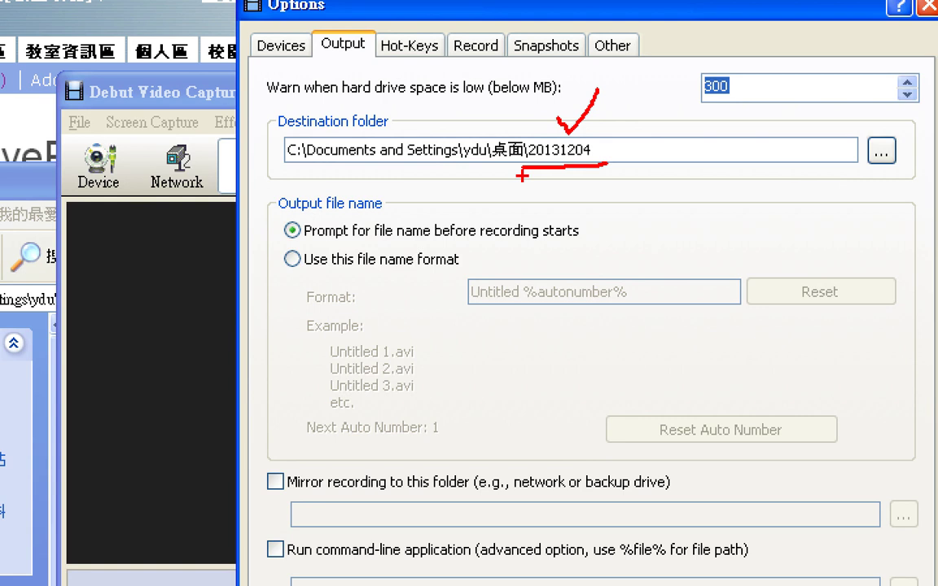
pyautogui.moveTo(276, 245); pyautogui.dragTo(272, 417)
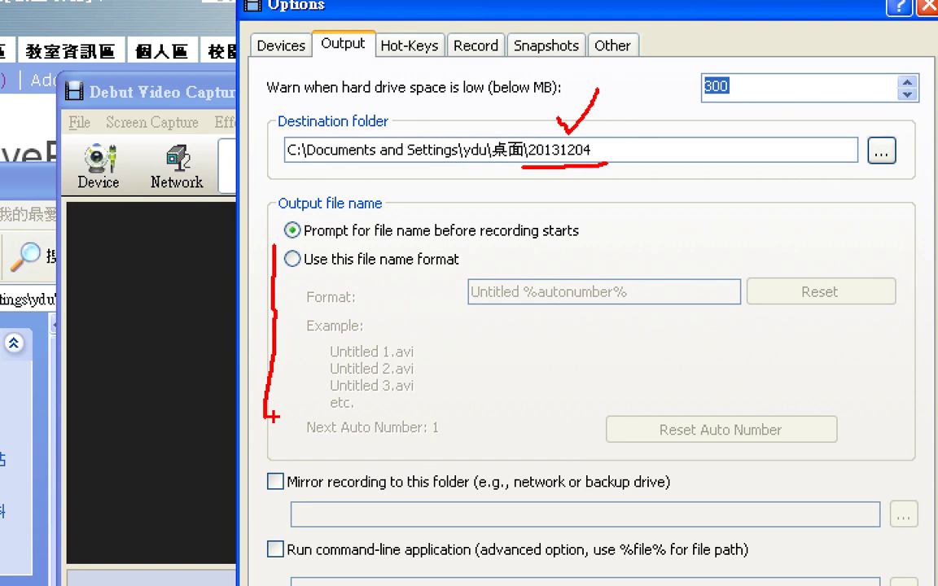
pyautogui.moveTo(274, 282); pyautogui.dragTo(615, 328)
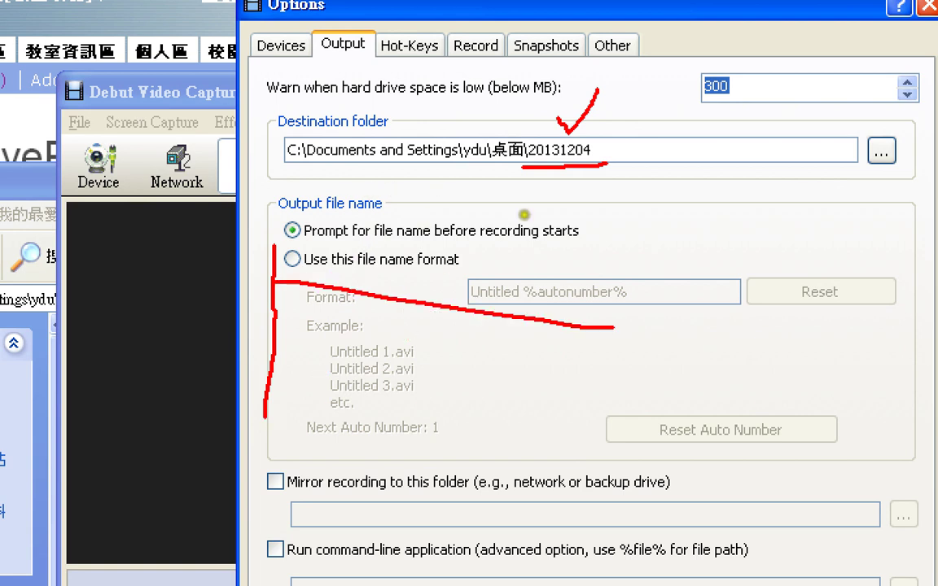
pyautogui.press('e')
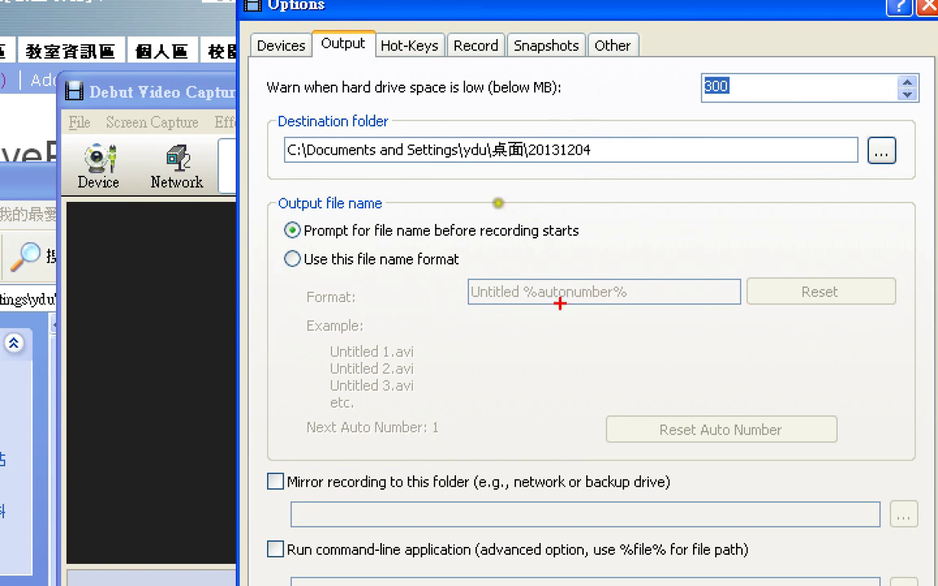
pyautogui.moveTo(276, 215); pyautogui.dragTo(595, 243)
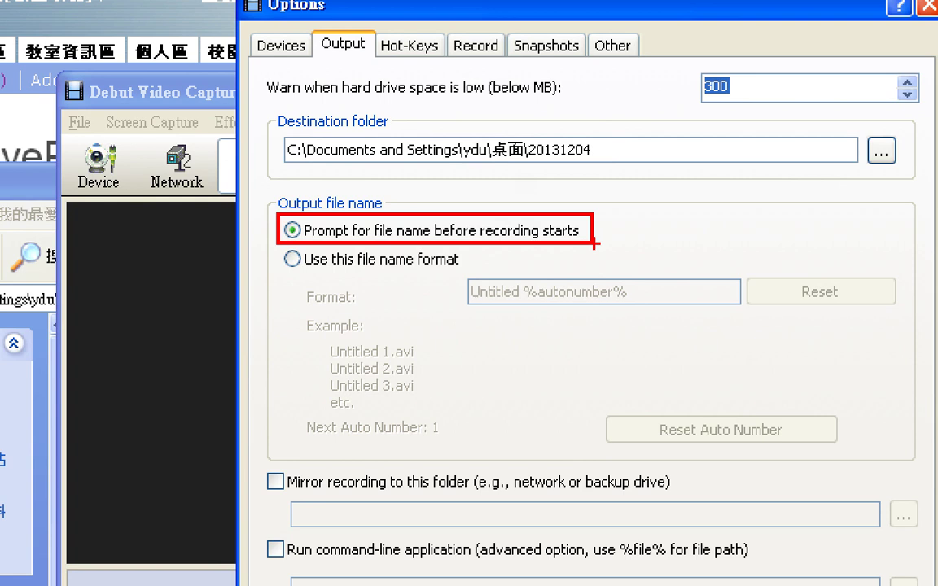
# - Show the Hot-Keys options and mark the Pause and Record key assignments in red
pyautogui.moveTo(383, 20)
pyautogui.mouseDown()
pyautogui.moveTo(427, 23)
pyautogui.moveTo(464, 2)
pyautogui.mouseUp()
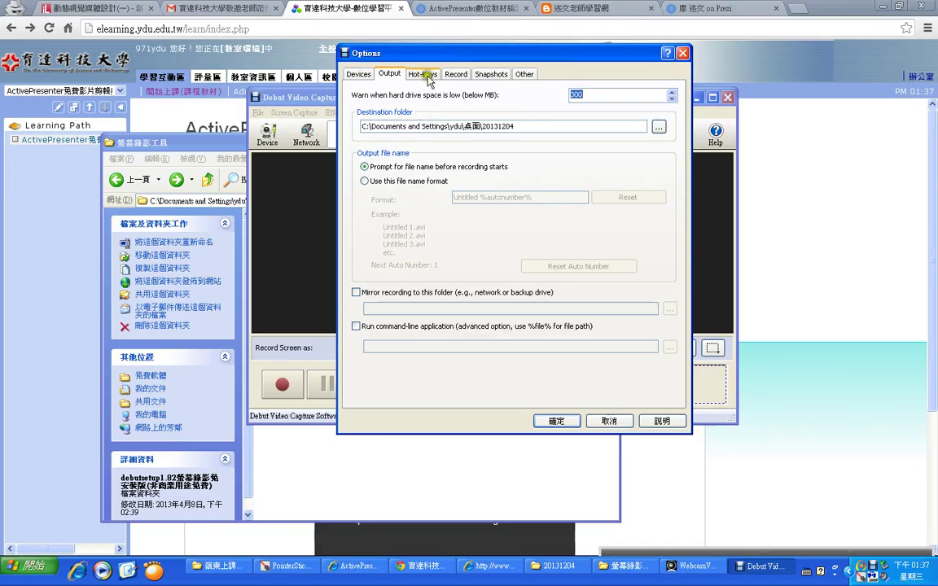
pyautogui.click(419, 46)
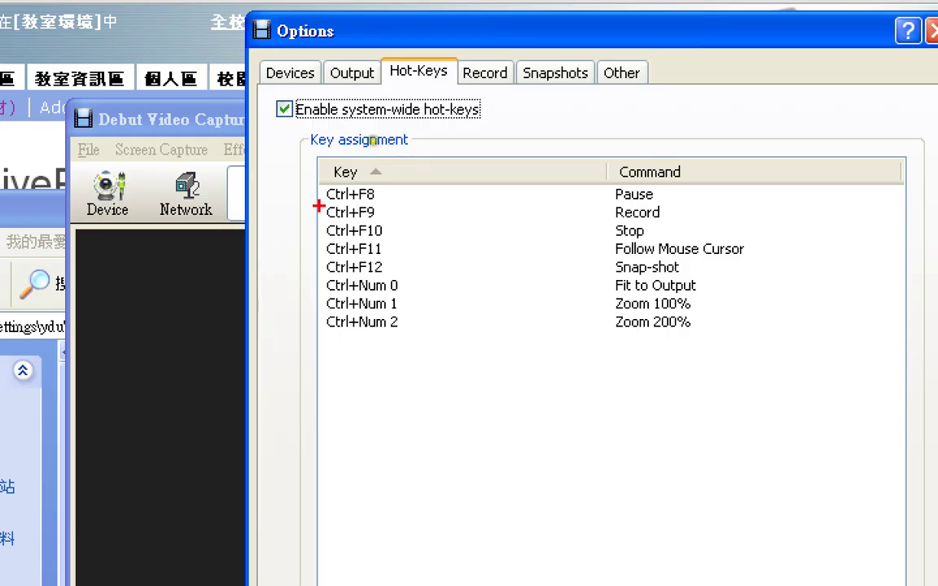
pyautogui.moveTo(319, 206); pyautogui.dragTo(318, 242)
pyautogui.moveTo(317, 242); pyautogui.dragTo(316, 219)
pyautogui.moveTo(317, 183)
pyautogui.mouseDown()
pyautogui.moveTo(356, 207)
pyautogui.moveTo(681, 205)
pyautogui.moveTo(735, 223)
pyautogui.mouseUp()
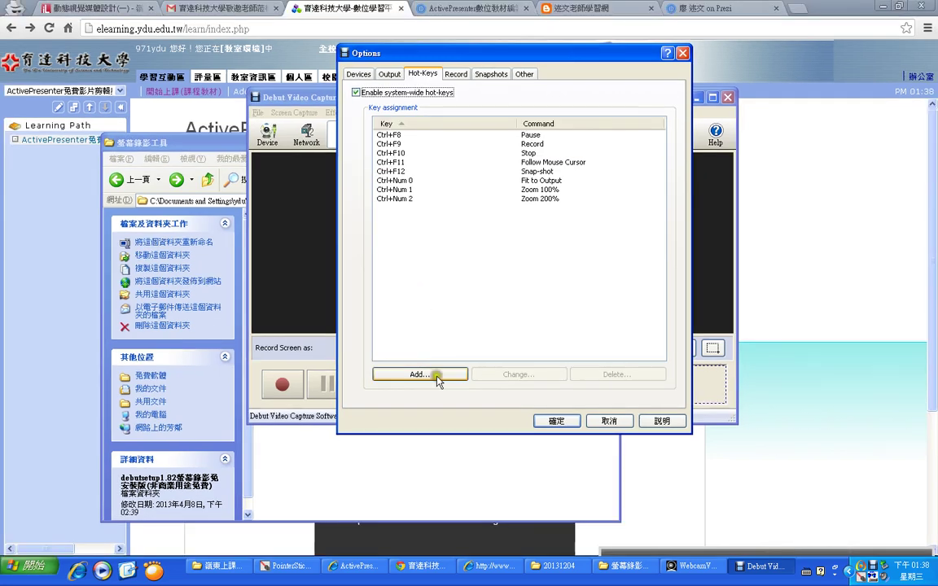
# - Try adding a new hot-key for the Pause command, and leave the hot-key and Options dialogs without saving
pyautogui.click(436, 376)
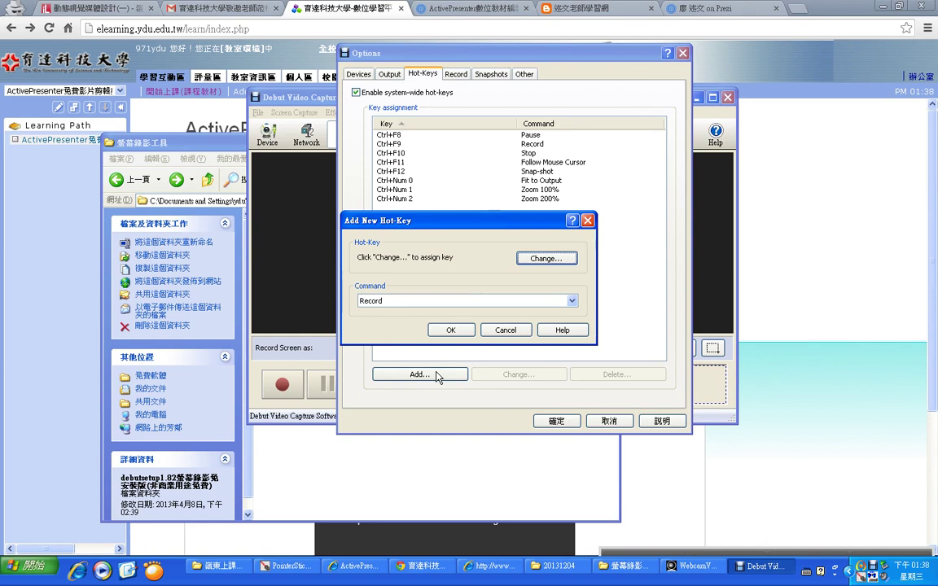
pyautogui.click(453, 302)
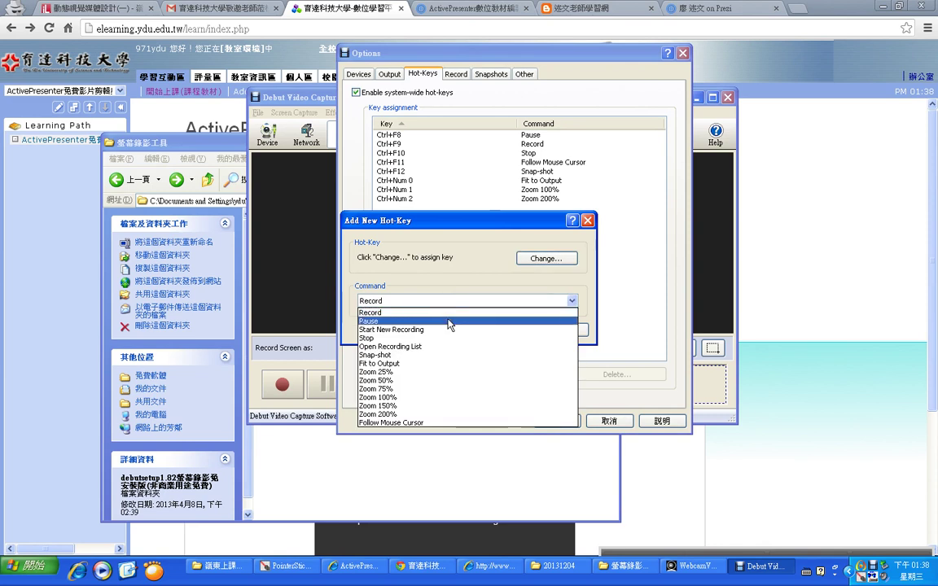
pyautogui.click(449, 322)
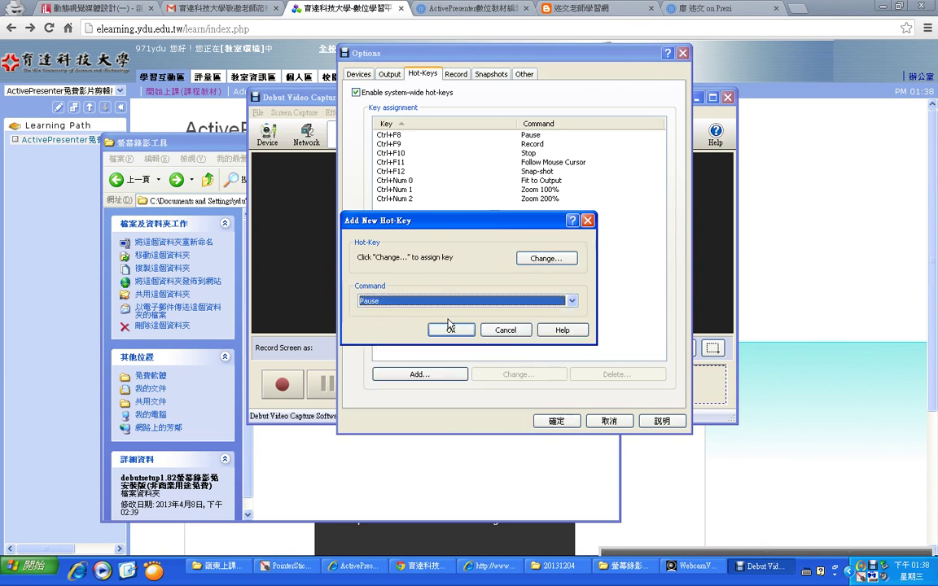
pyautogui.click(525, 260)
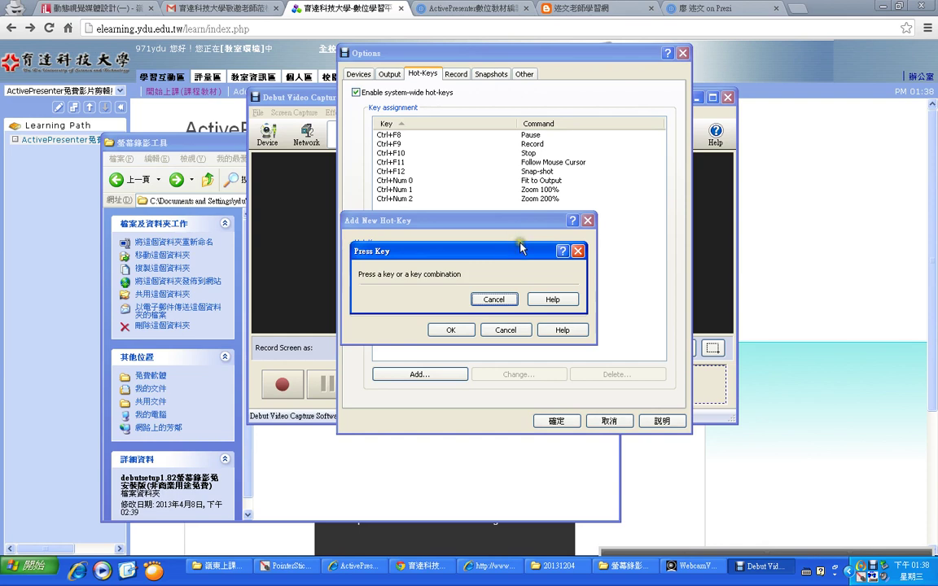
pyautogui.click(493, 299)
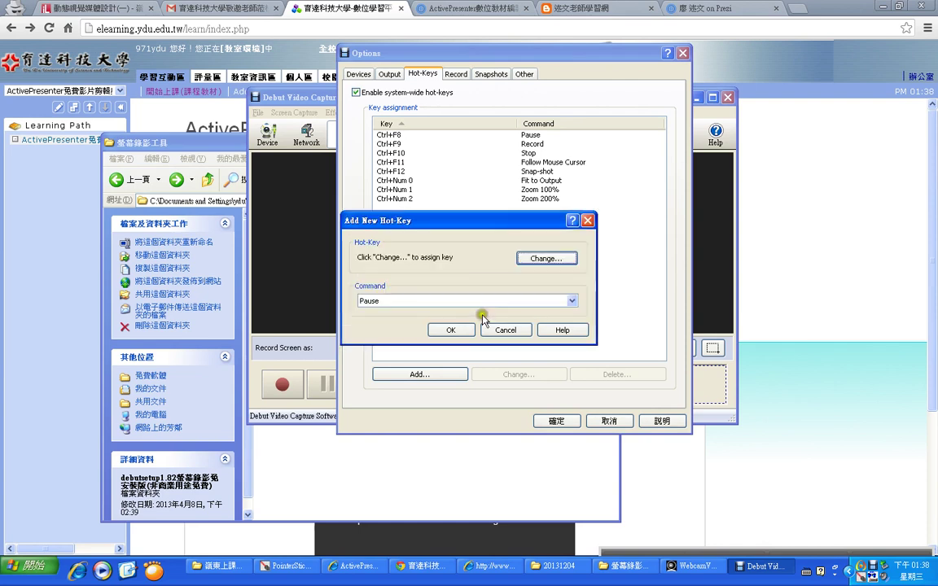
pyautogui.click(505, 330)
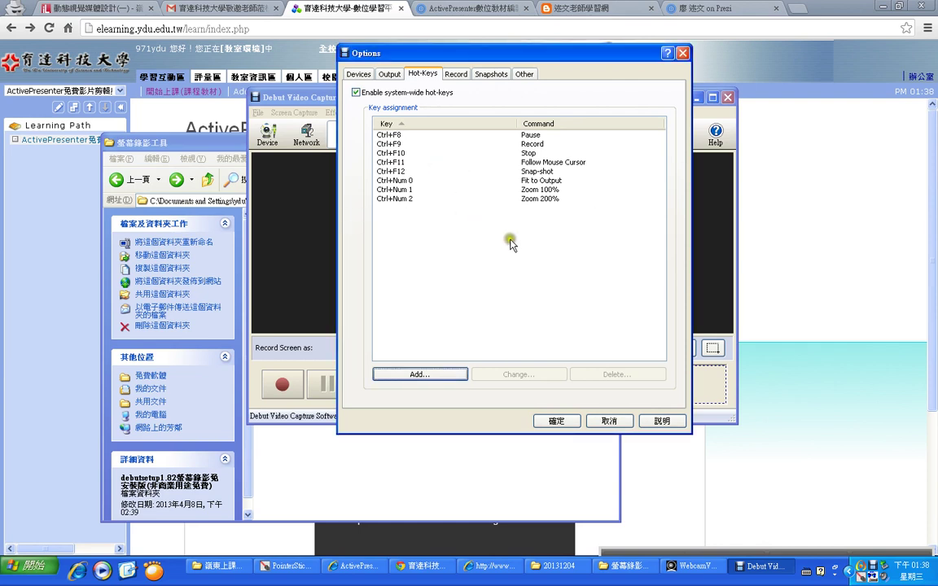
pyautogui.click(617, 422)
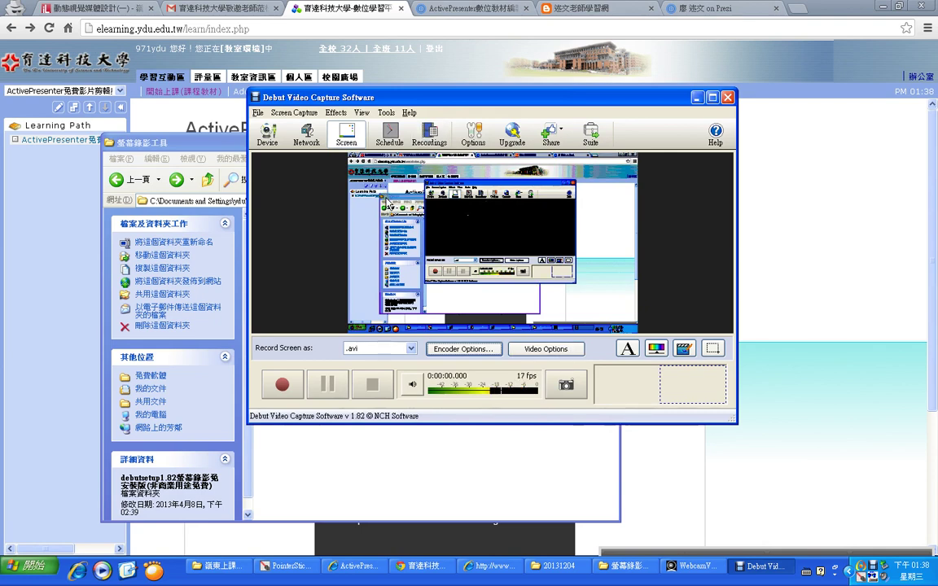
# - Try starting a screen recording up to its file name request, and cancel before saving
pyautogui.click(282, 385)
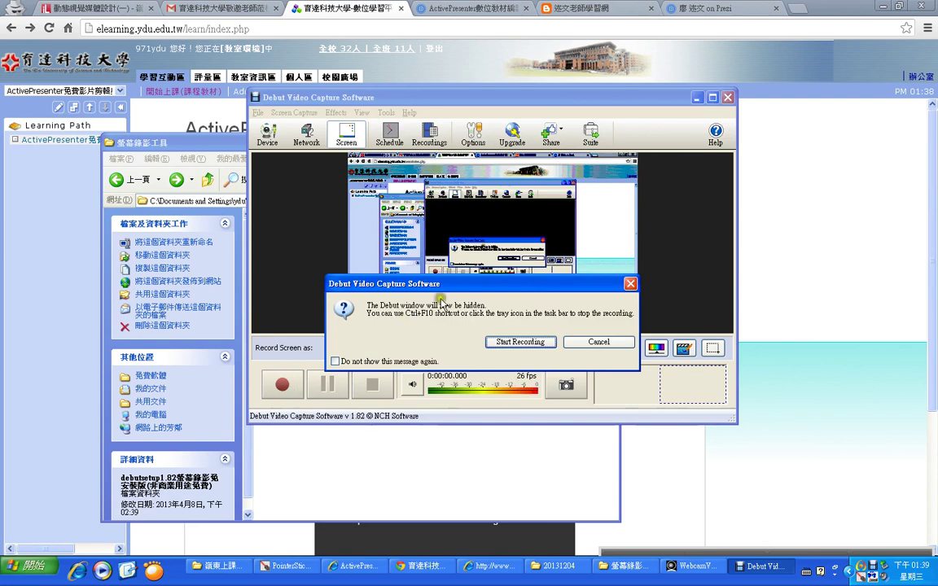
pyautogui.moveTo(465, 283); pyautogui.dragTo(478, 210)
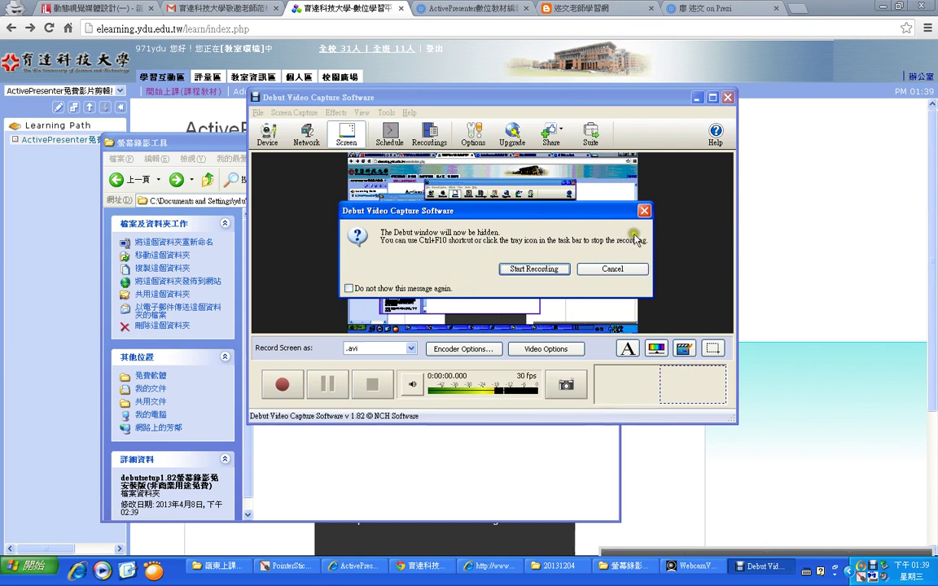
pyautogui.click(534, 269)
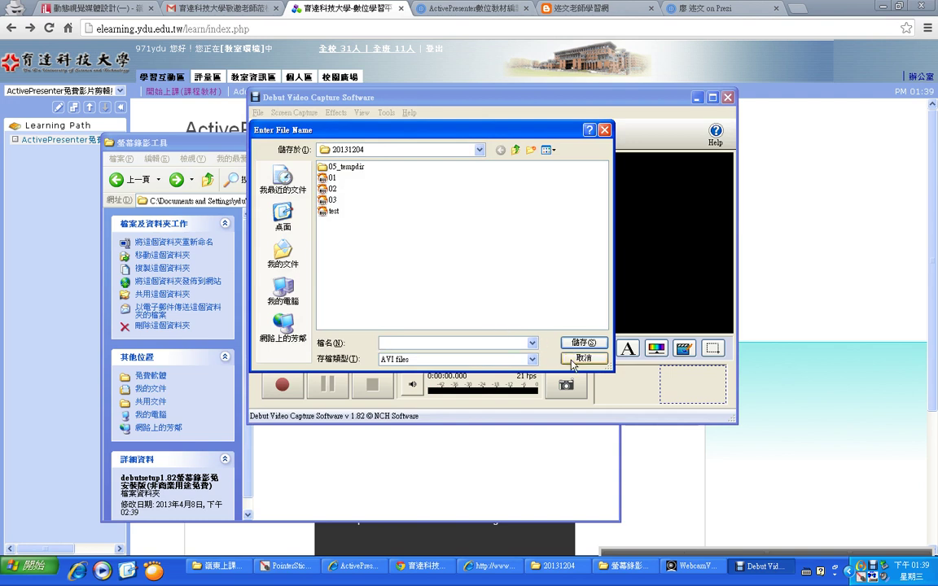
pyautogui.click(572, 362)
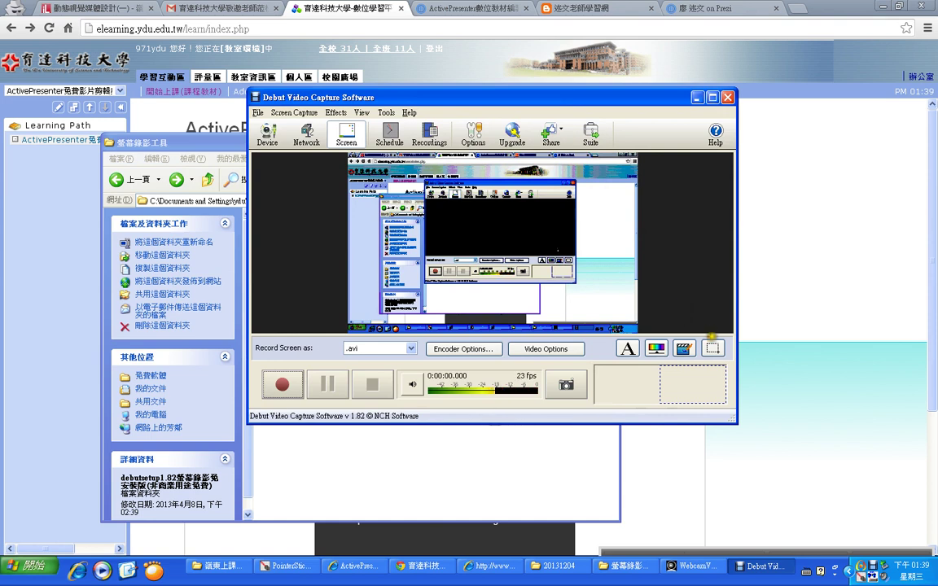
# - Box and check the capture area selection tool in red, and use it to outline a 755 x 464 screen area
pyautogui.moveTo(699, 332); pyautogui.dragTo(735, 364)
pyautogui.moveTo(703, 310); pyautogui.dragTo(732, 283)
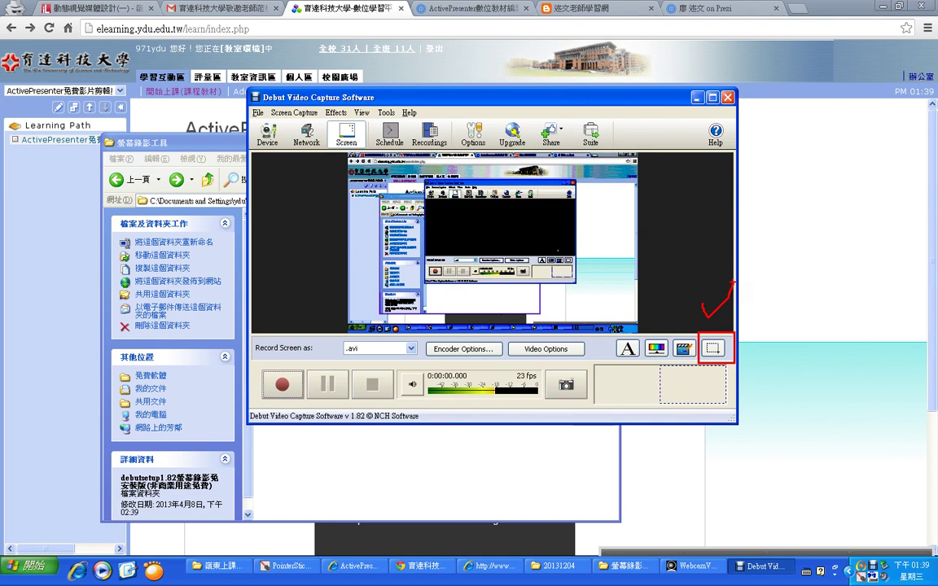
pyautogui.click(712, 348)
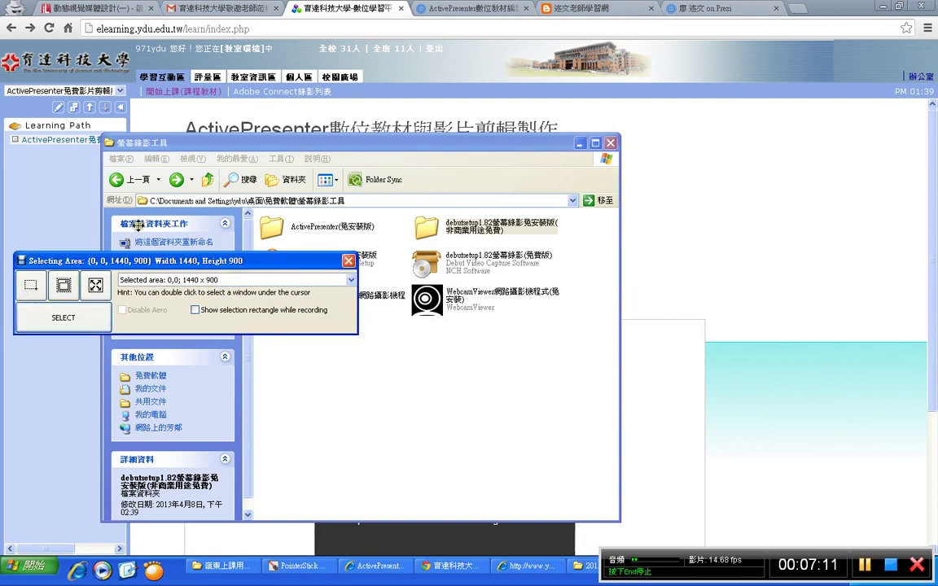
pyautogui.moveTo(373, 75); pyautogui.dragTo(865, 377)
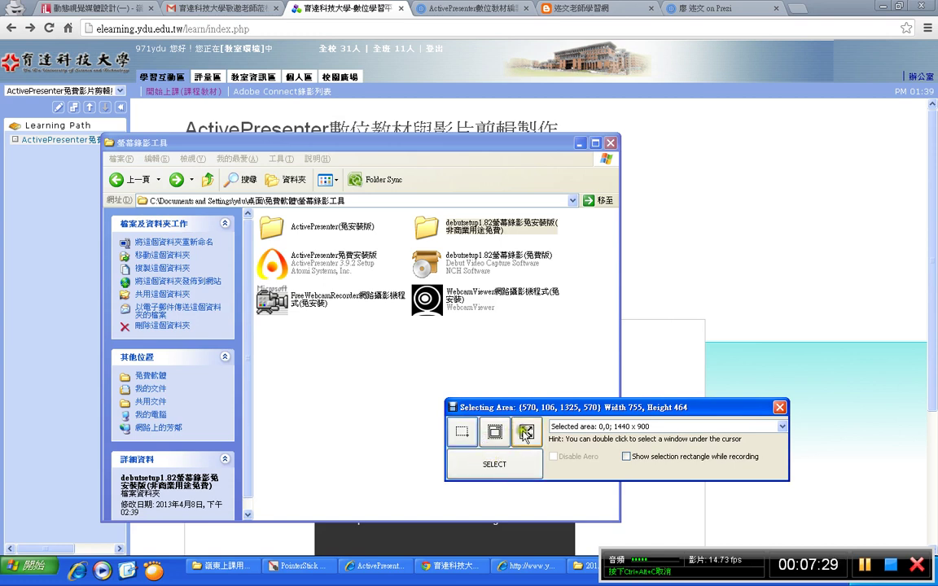
# - Switch the area selector to window mode, and set the capture area to the 1440 x 900 Primary Monitor
pyautogui.click(503, 433)
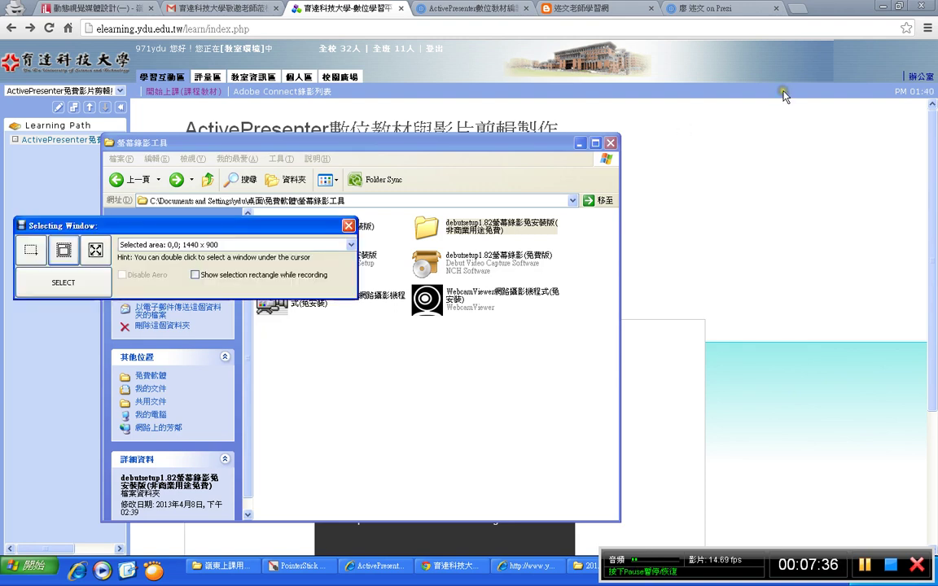
pyautogui.click(145, 245)
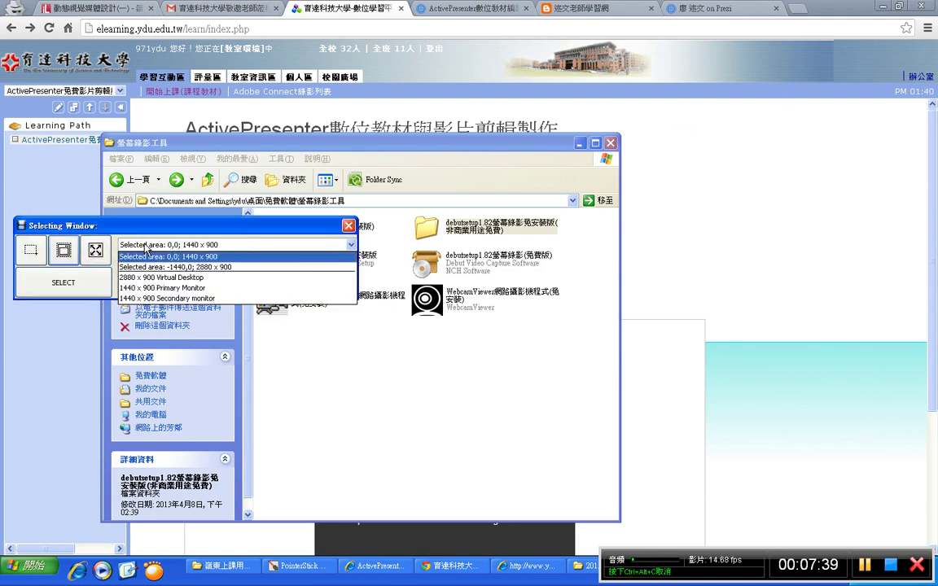
pyautogui.click(145, 285)
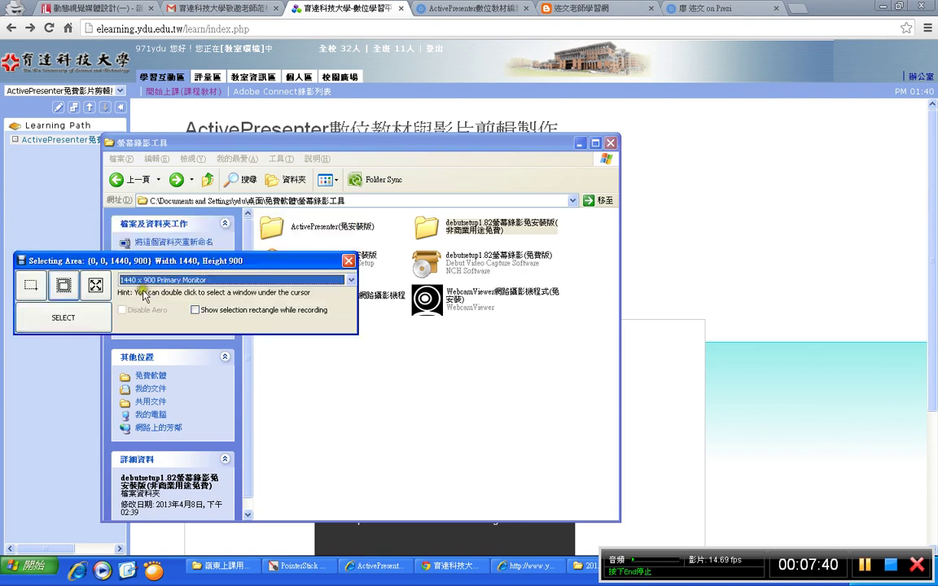
pyautogui.click(80, 317)
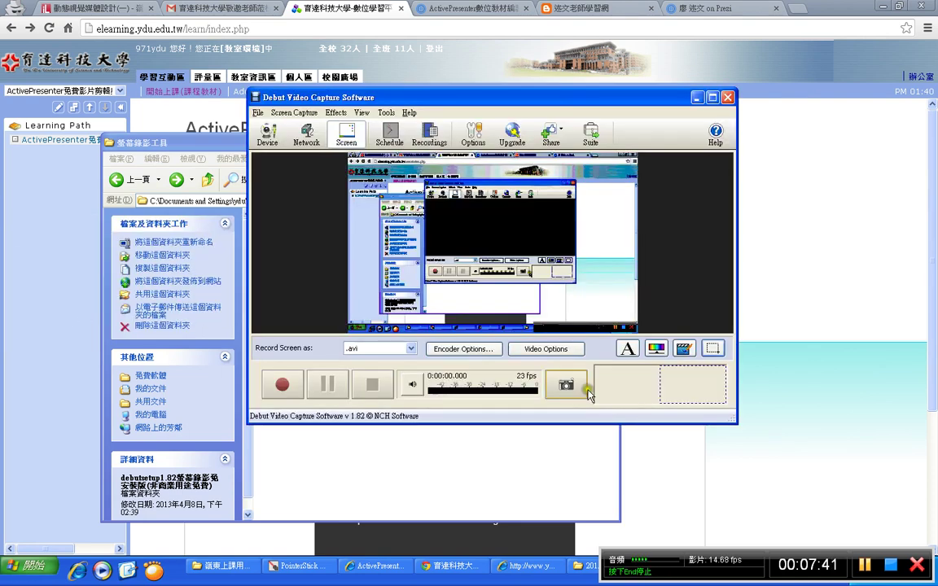
# - Record the screen to an AVI file named test1 in the 20131204 folder, and stop the recording
pyautogui.click(282, 384)
pyautogui.click(501, 342)
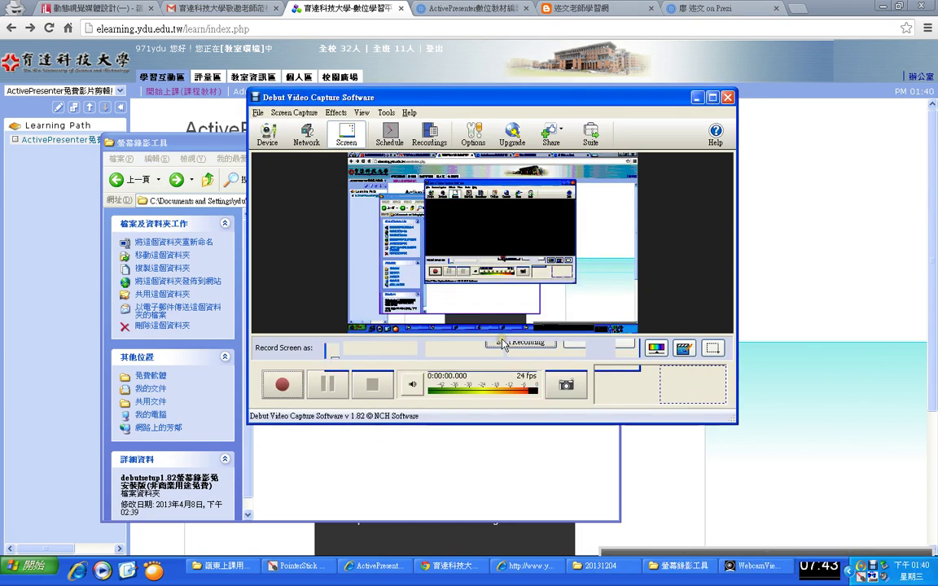
pyautogui.write('test1')
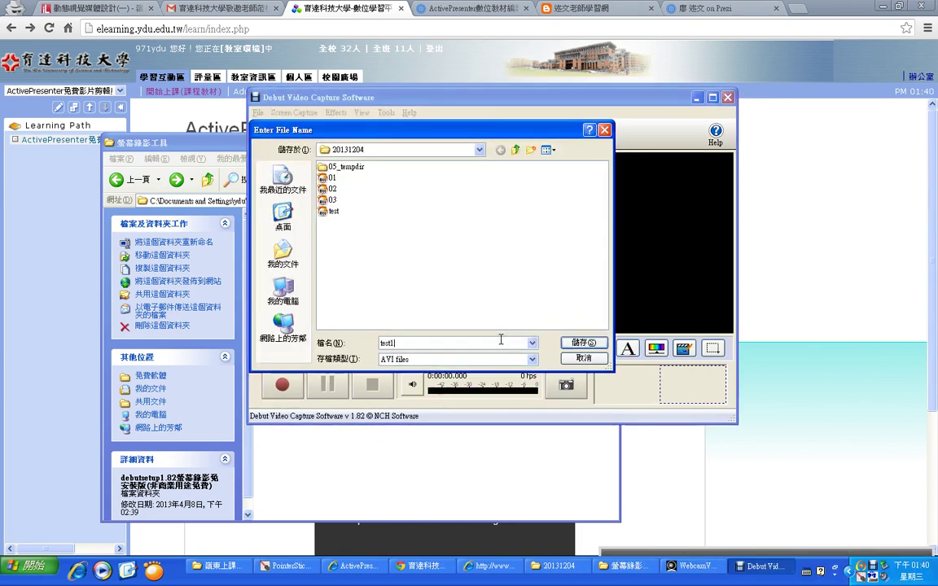
pyautogui.press('Return')
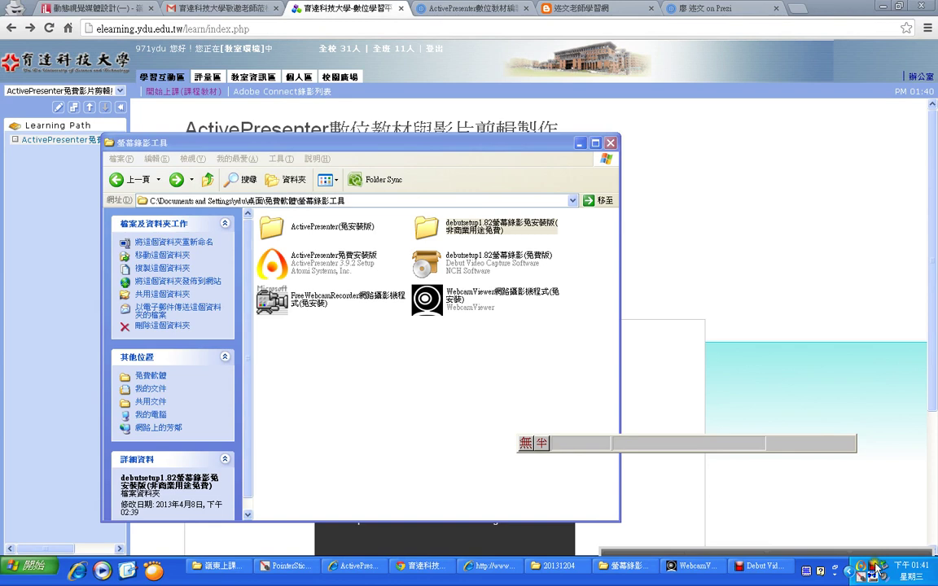
pyautogui.rightClick(876, 567)
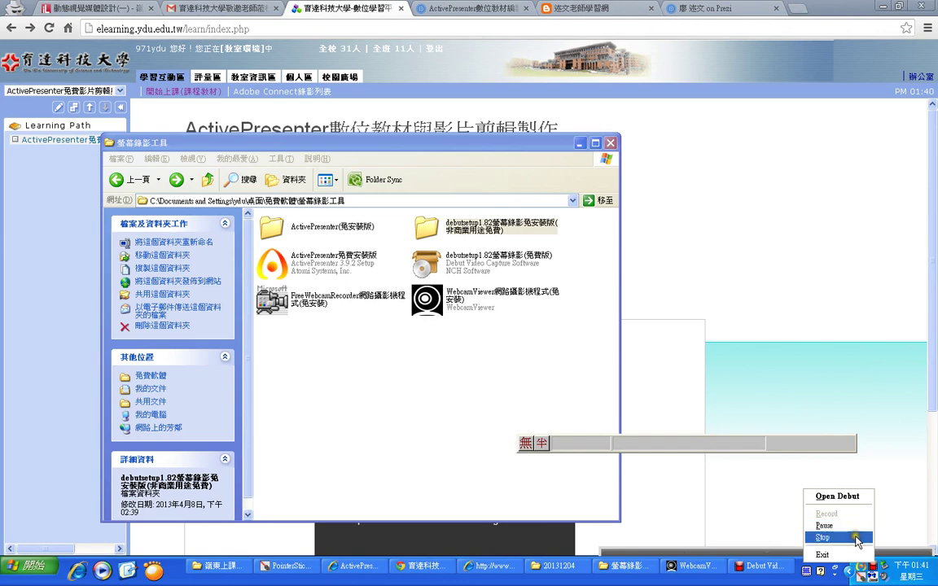
pyautogui.click(855, 538)
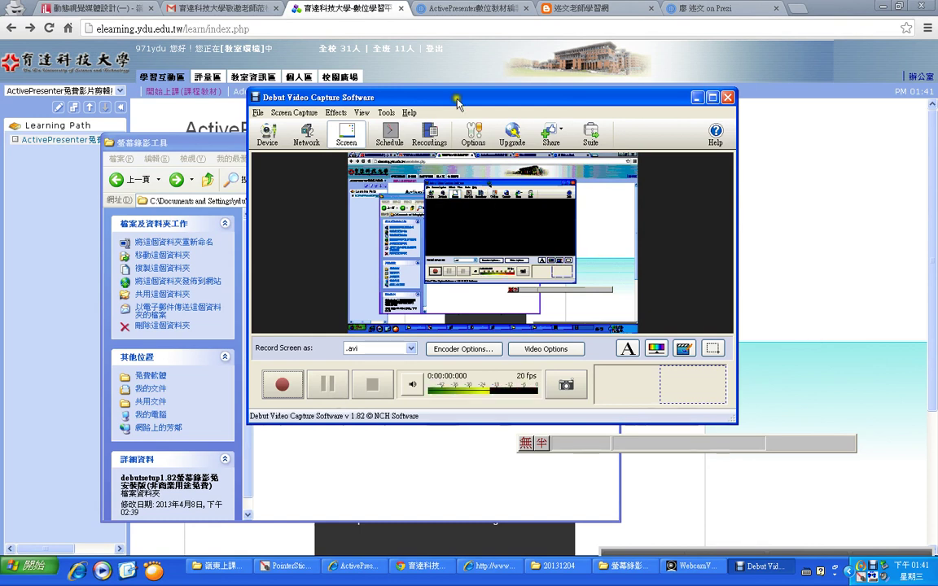
# - Move the Debut window higher, review the test1 and 02 entries in the list of recordings, and close the list
pyautogui.moveTo(456, 97); pyautogui.dragTo(458, 57)
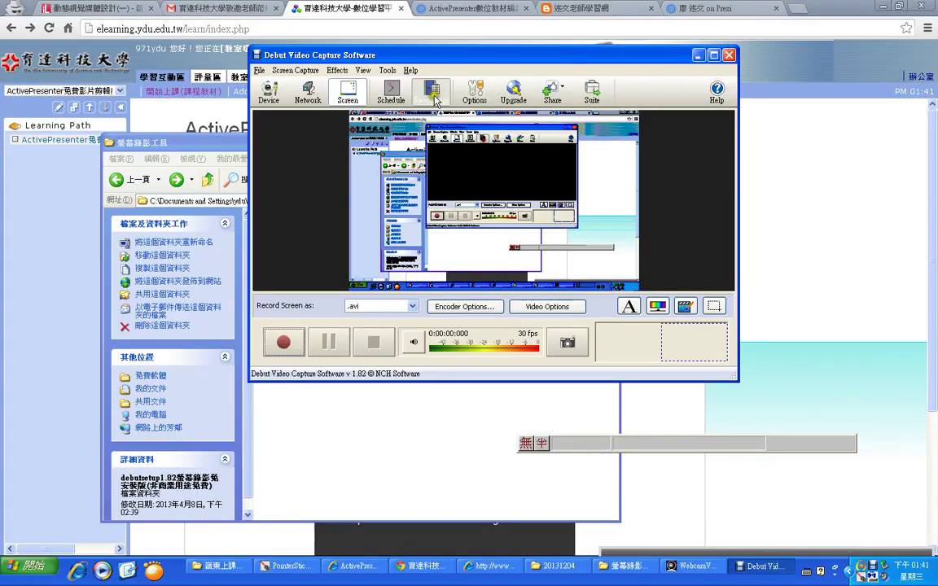
pyautogui.click(427, 88)
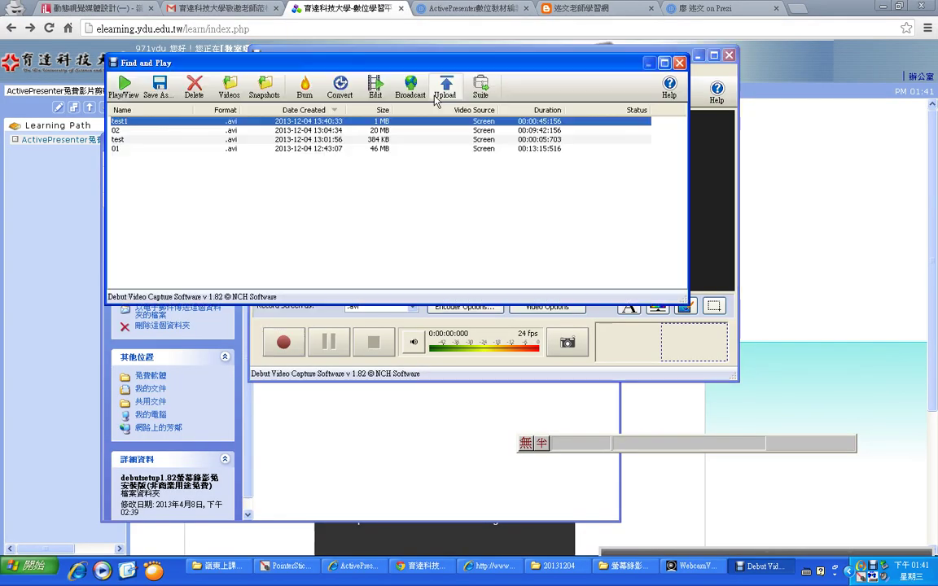
pyautogui.click(280, 132)
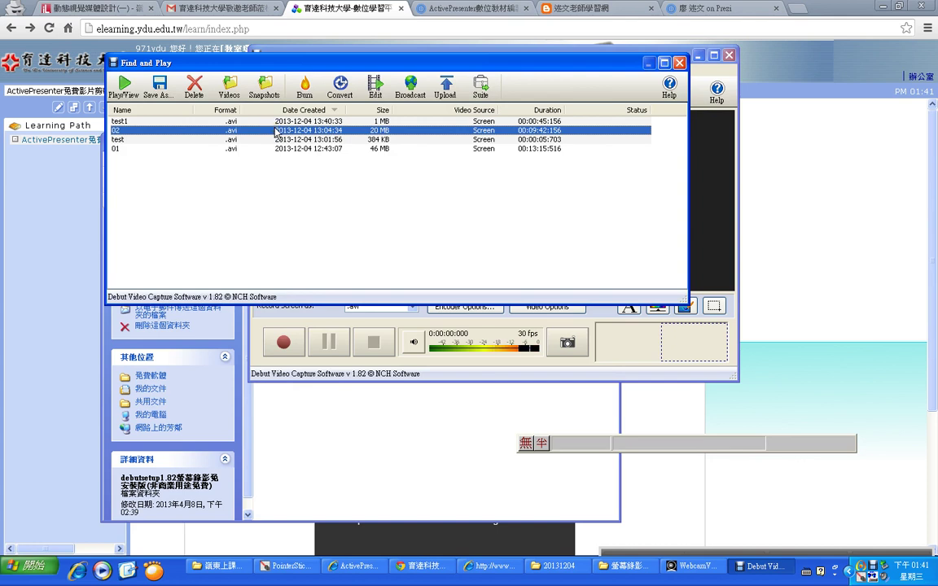
pyautogui.click(680, 63)
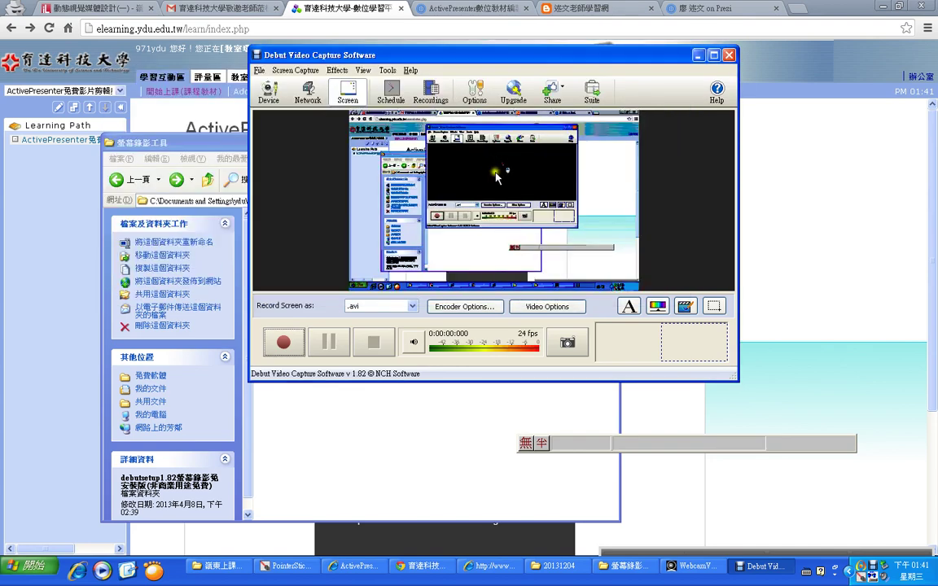